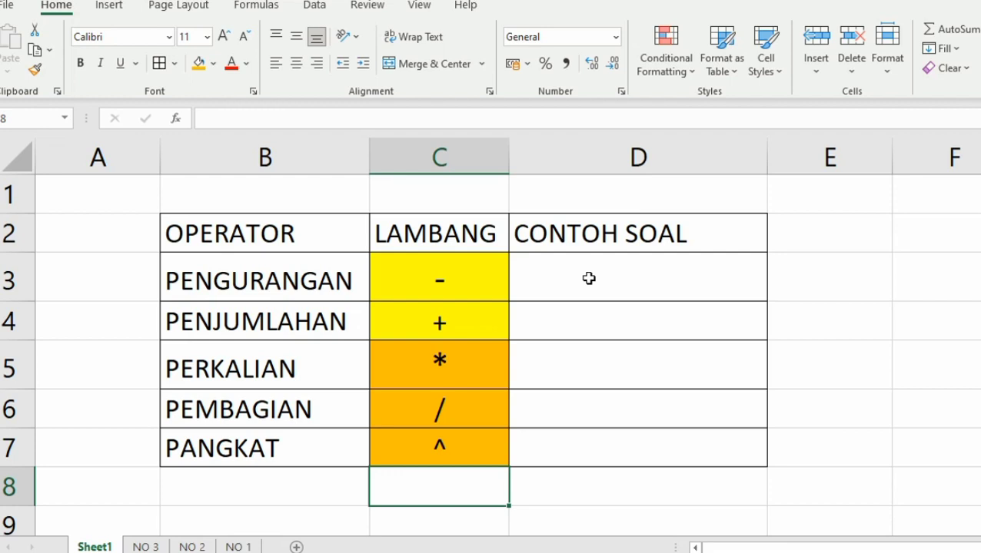
Step: Enter the subtraction formula =3-5 in cell D3 of the PENGURANGAN row
{"action": "left_click", "coordinate": [588, 278]}
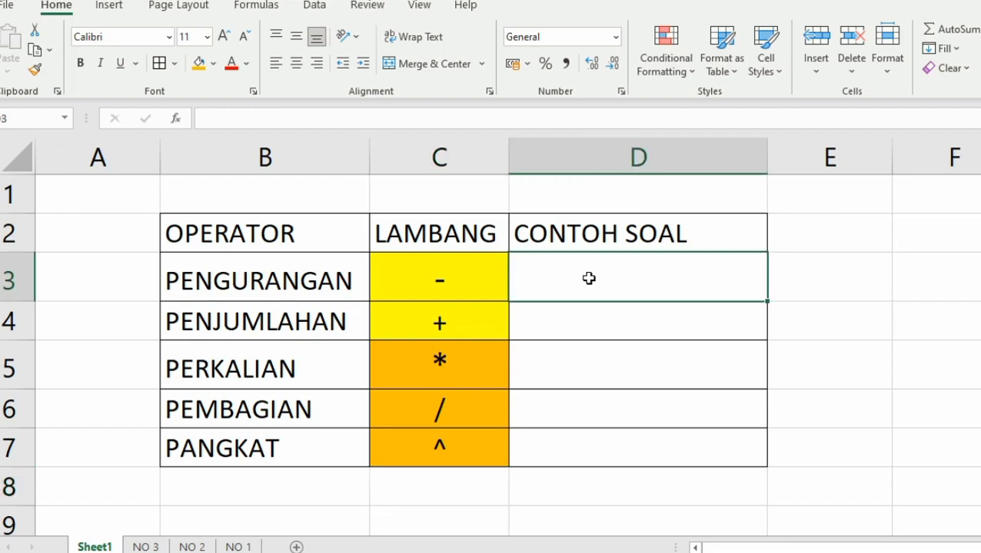
{"action": "double_click", "coordinate": [637, 285]}
{"action": "type", "text": "="}
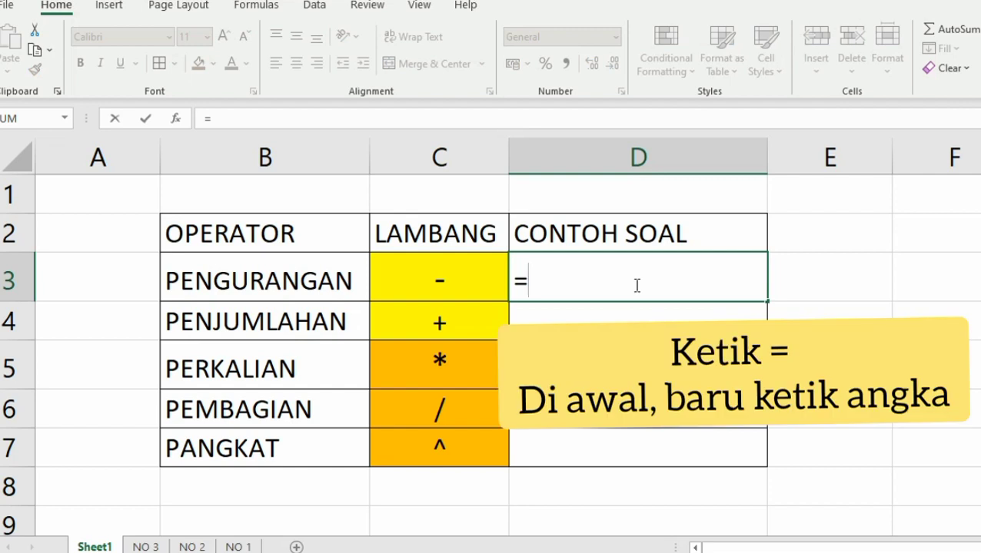
{"action": "type", "text": "3-"}
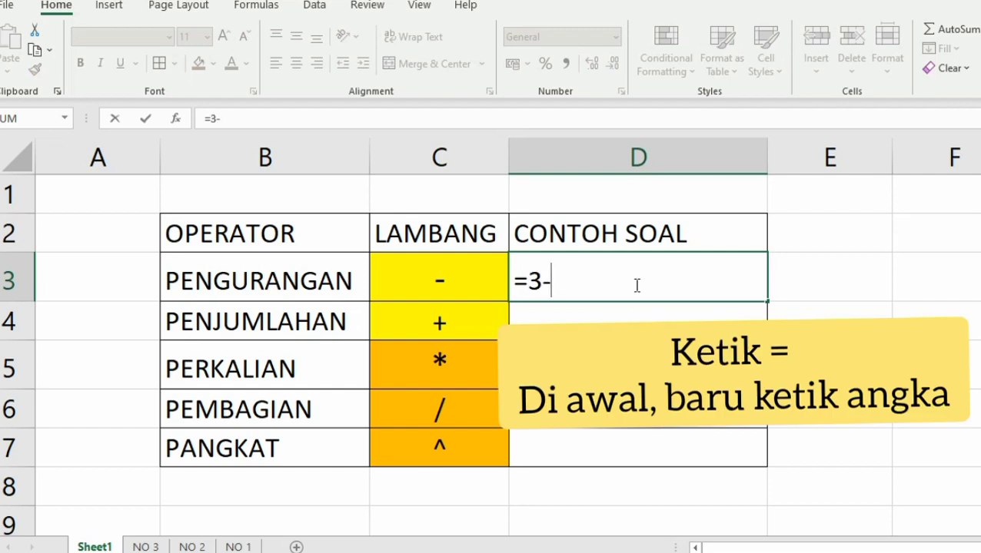
{"action": "type", "text": "5"}
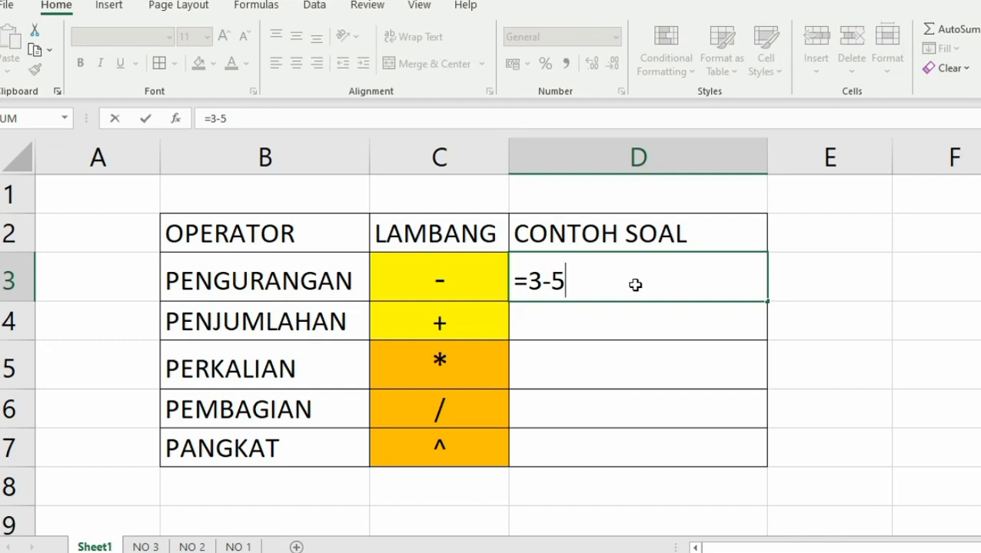
{"action": "key", "text": "Return"}
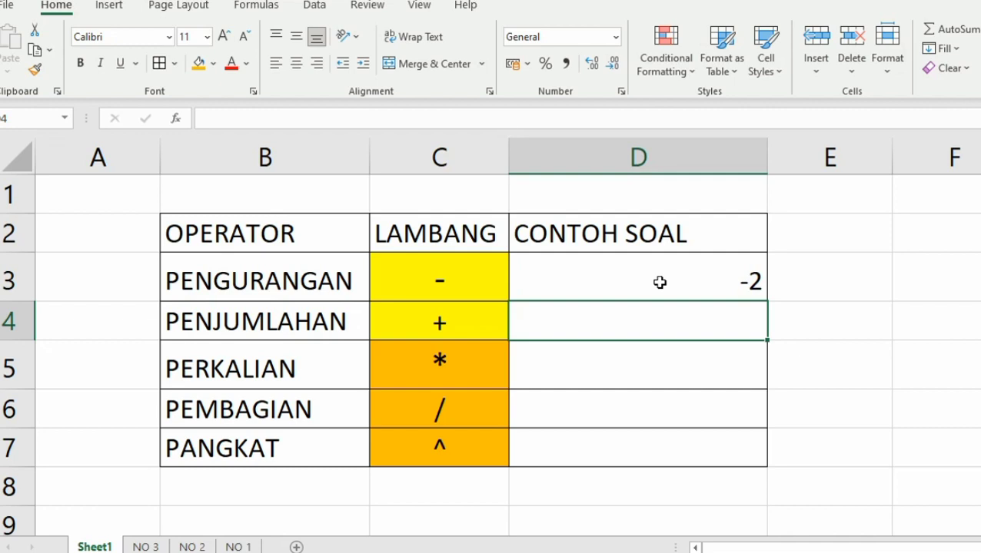
Step: Replace the subtraction formula in cell D3 with =145-7
{"action": "left_click", "coordinate": [660, 283]}
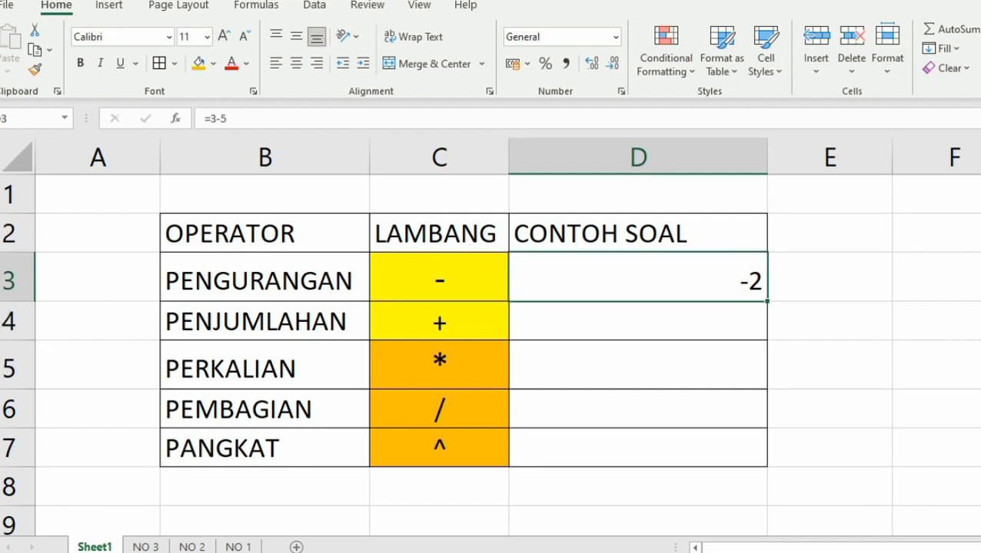
{"action": "key", "text": "F2"}
{"action": "key", "text": "BackSpace"}
{"action": "key", "text": "BackSpace"}
{"action": "key", "text": "BackSpace"}
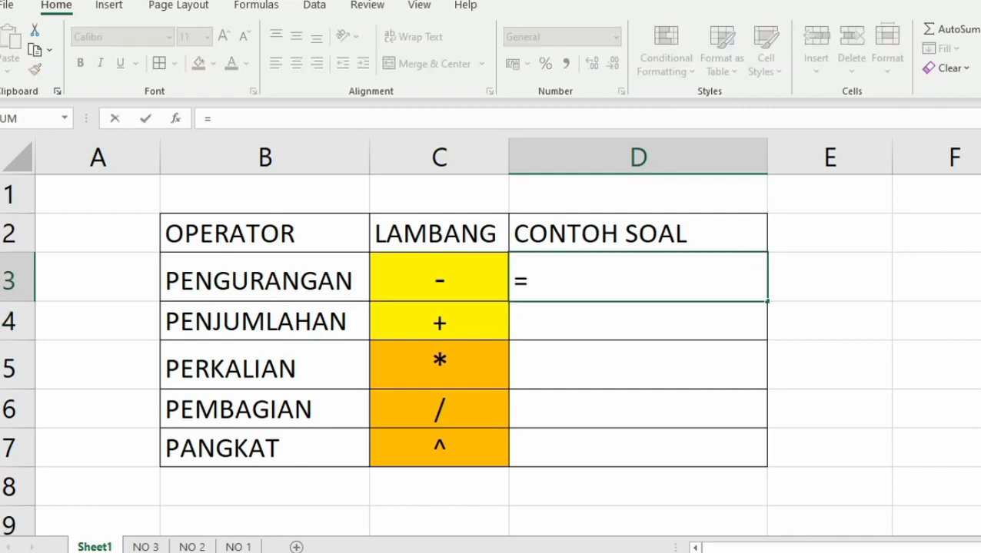
{"action": "type", "text": "145-7"}
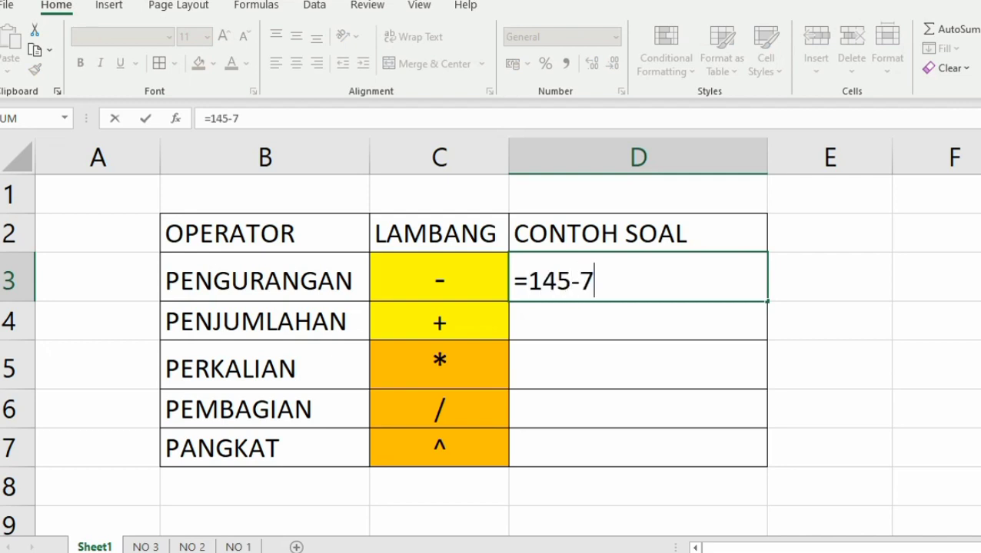
{"action": "key", "text": "Return"}
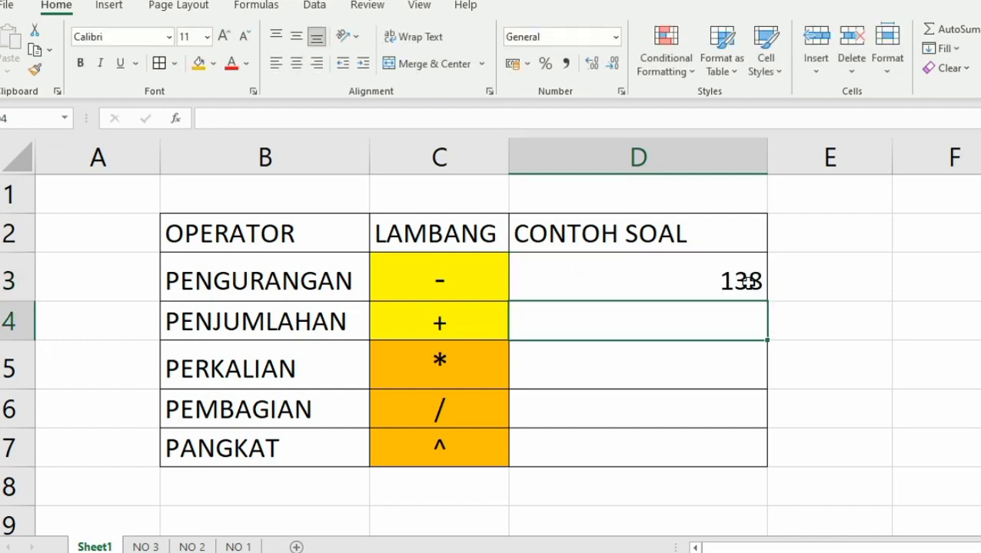
Step: Enter the addition formula =34+56 in cell D4 of the PENJUMLAHAN row
{"action": "double_click", "coordinate": [725, 330]}
{"action": "type", "text": "="}
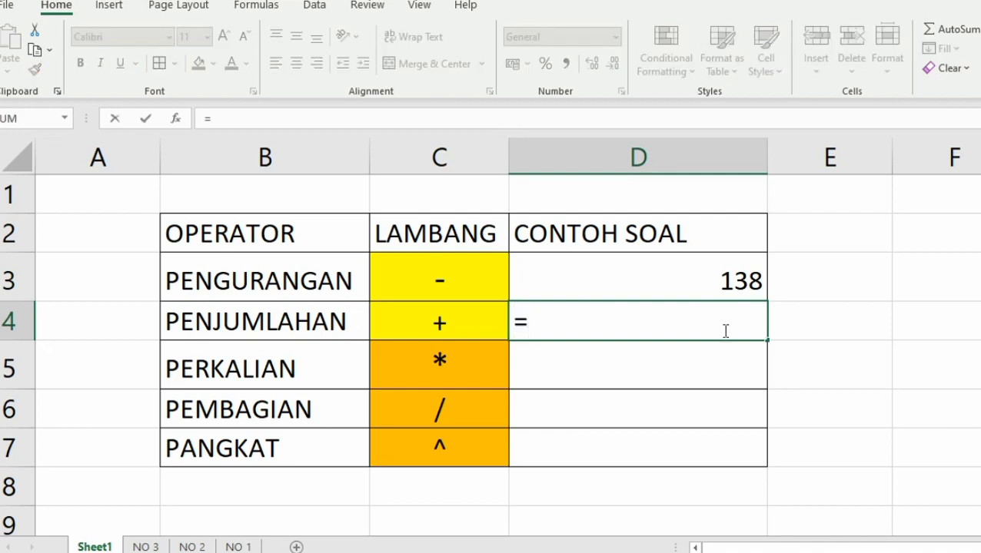
{"action": "type", "text": "34"}
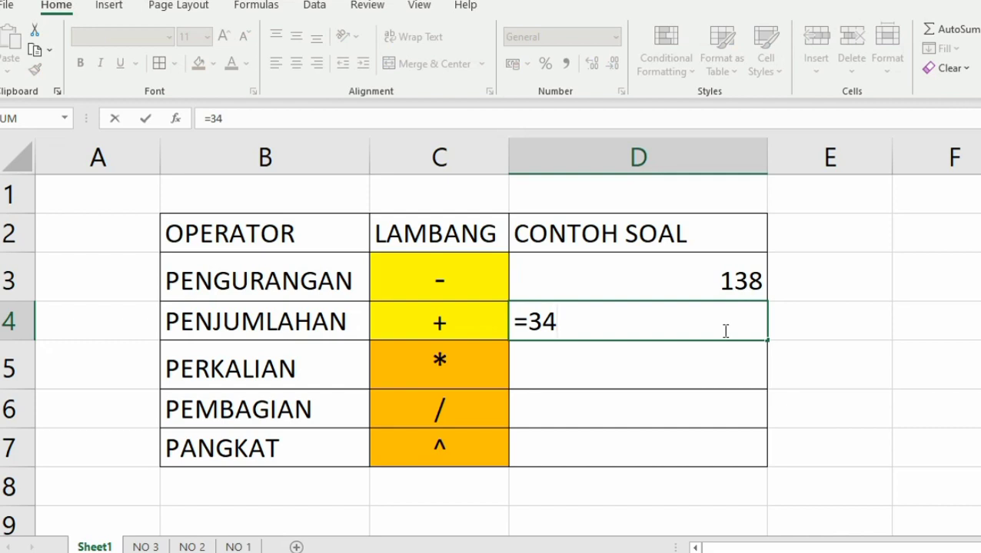
{"action": "type", "text": "+56"}
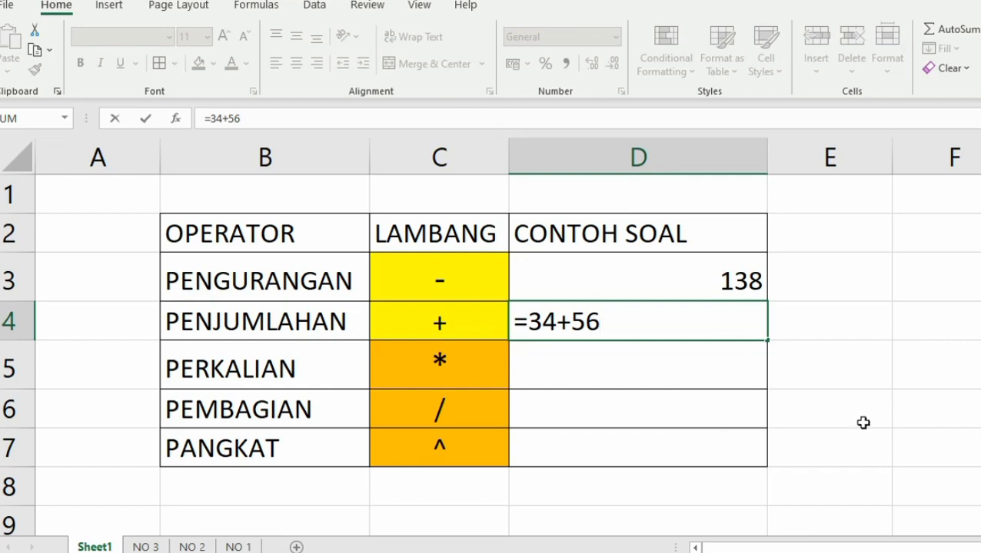
{"action": "left_click", "coordinate": [734, 380]}
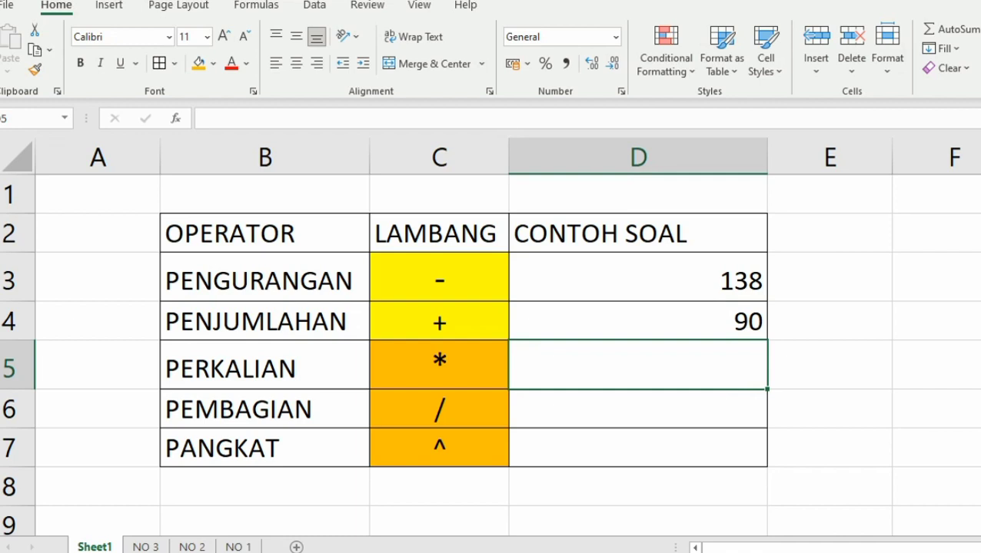
Step: Enter the multiplication formula =3*8 in cell D5 of the PERKALIAN row
{"action": "double_click", "coordinate": [710, 374]}
{"action": "type", "text": "="}
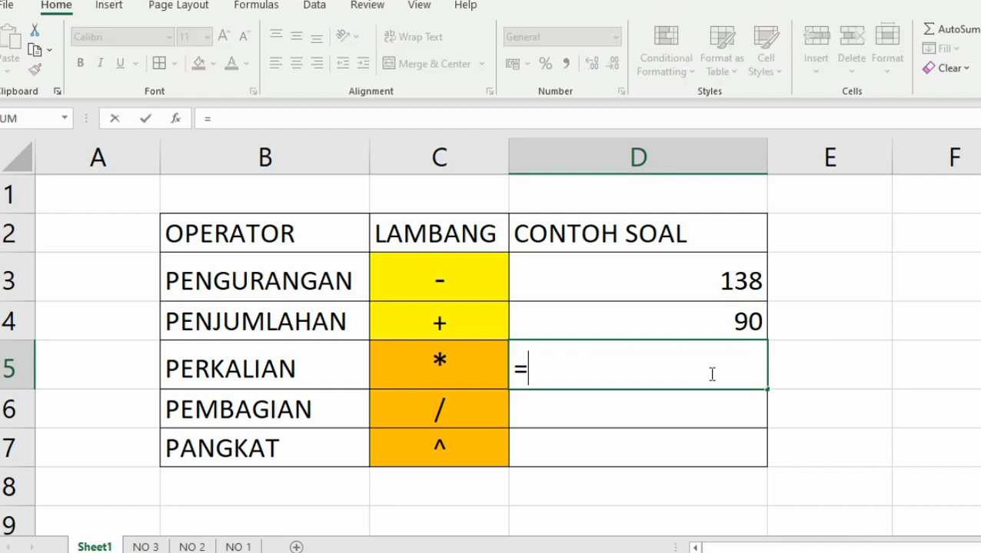
{"action": "type", "text": "3*"}
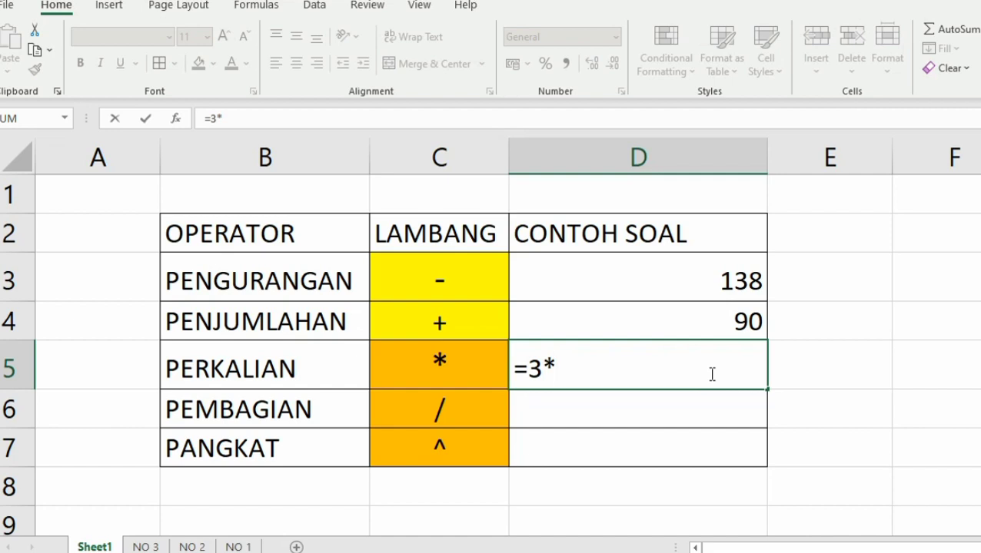
{"action": "type", "text": "8"}
{"action": "key", "text": "Return"}
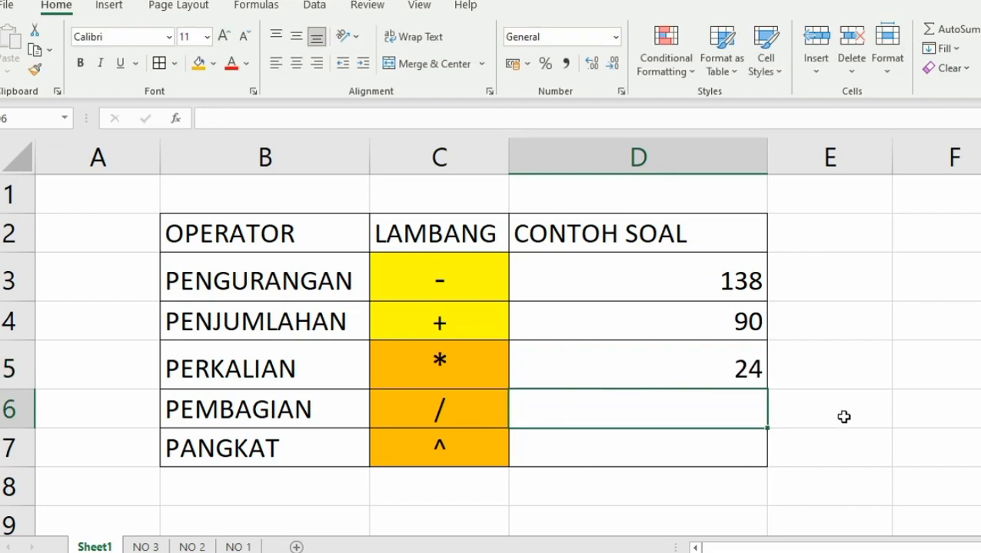
Step: Replace the multiplication formula in cell D5 with =-12*4
{"action": "left_click", "coordinate": [714, 373]}
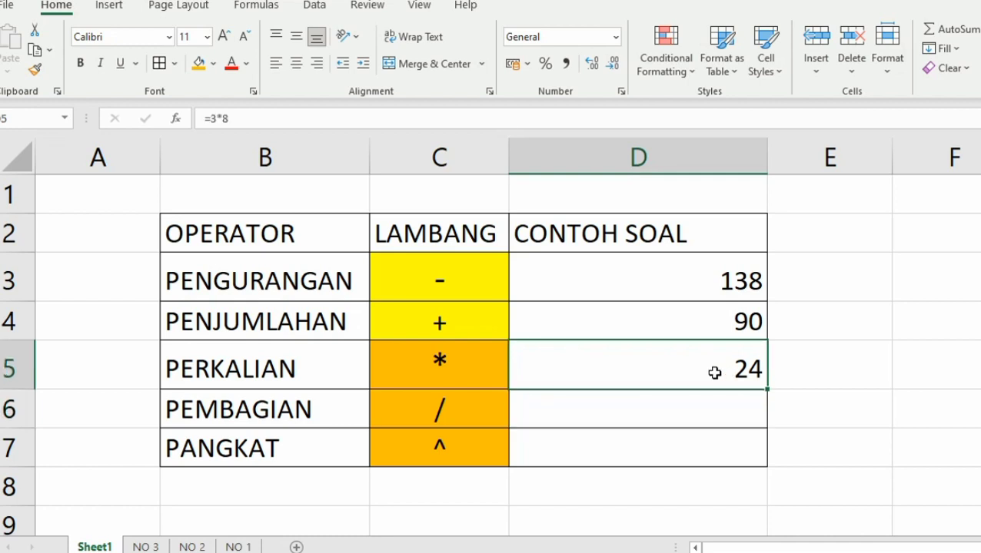
{"action": "double_click", "coordinate": [714, 373]}
{"action": "key", "text": "BackSpace"}
{"action": "key", "text": "BackSpace"}
{"action": "key", "text": "BackSpace"}
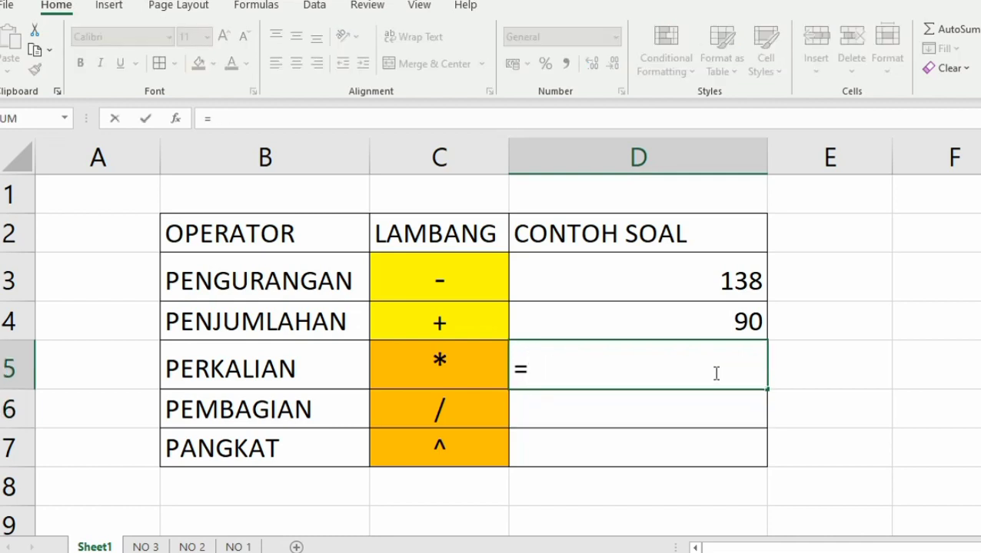
{"action": "type", "text": "-12"}
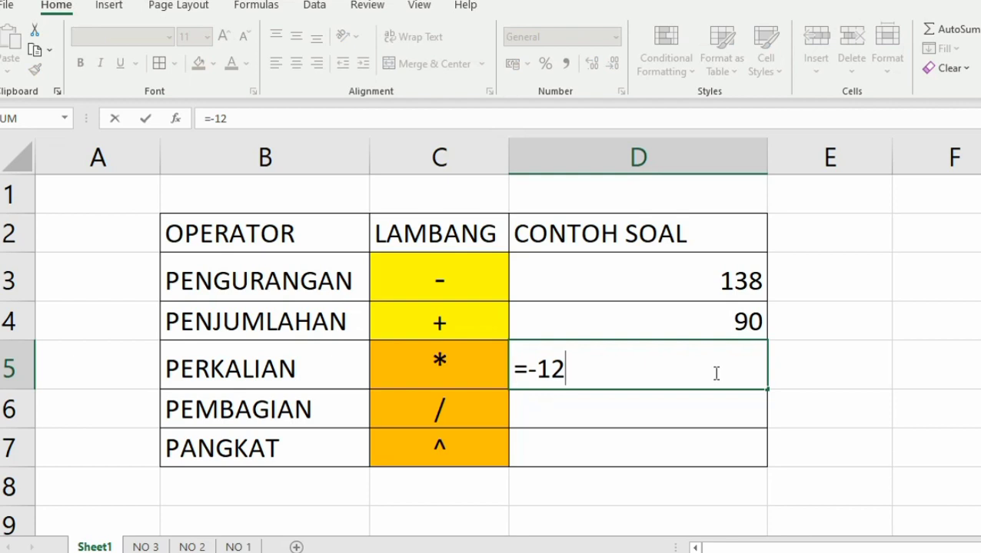
{"action": "type", "text": "*4"}
{"action": "key", "text": "Return"}
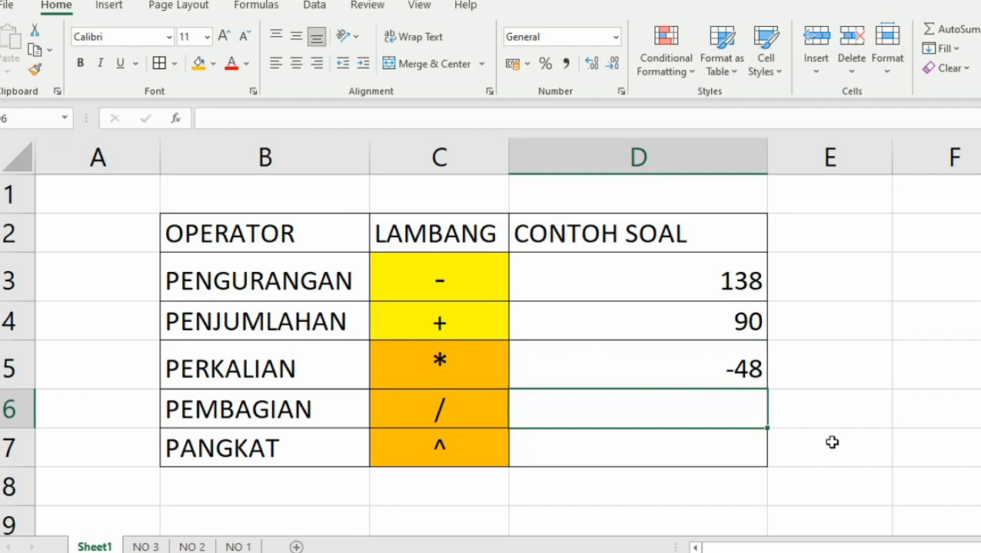
Step: Enter the division formula =6/2 in cell D6 of the PEMBAGIAN row
{"action": "type", "text": "="}
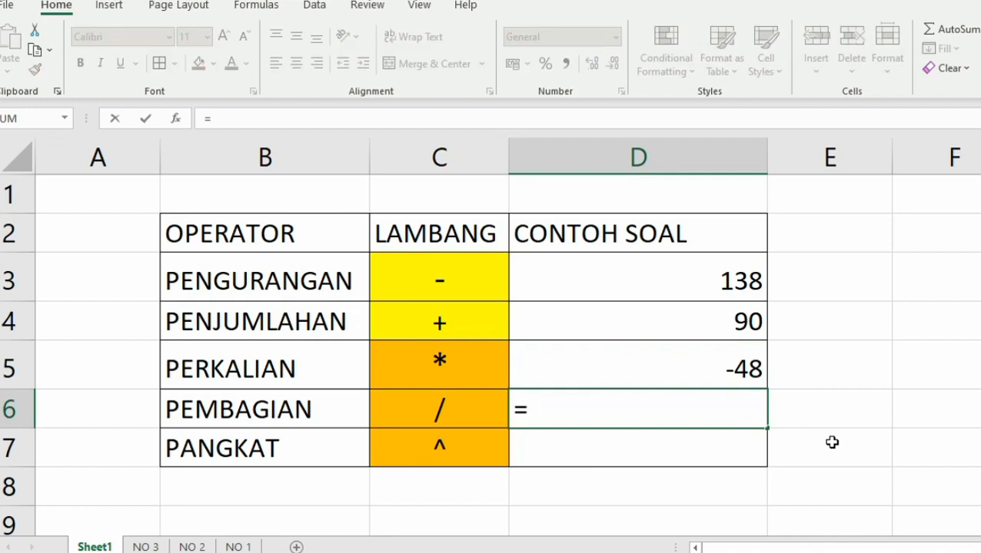
{"action": "type", "text": "6 /"}
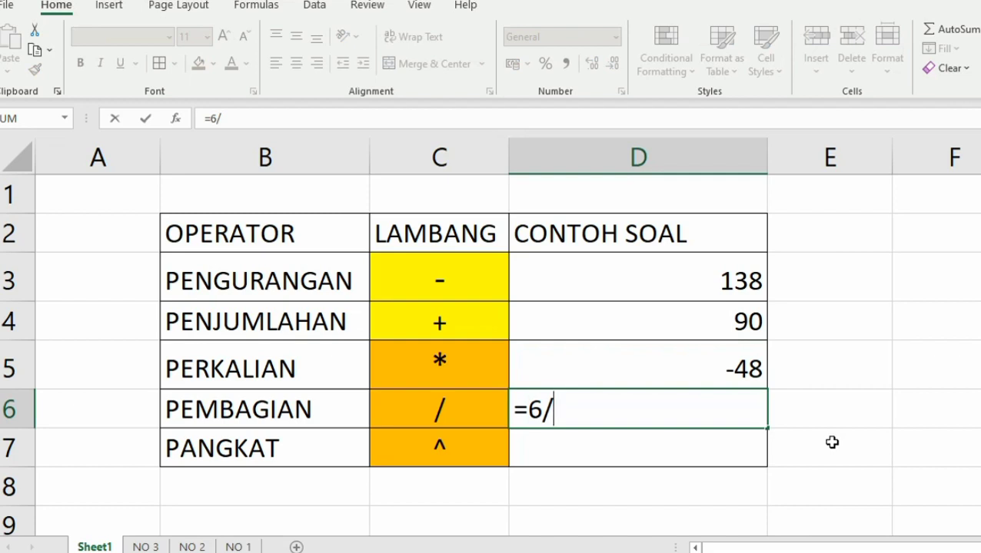
{"action": "type", "text": "2"}
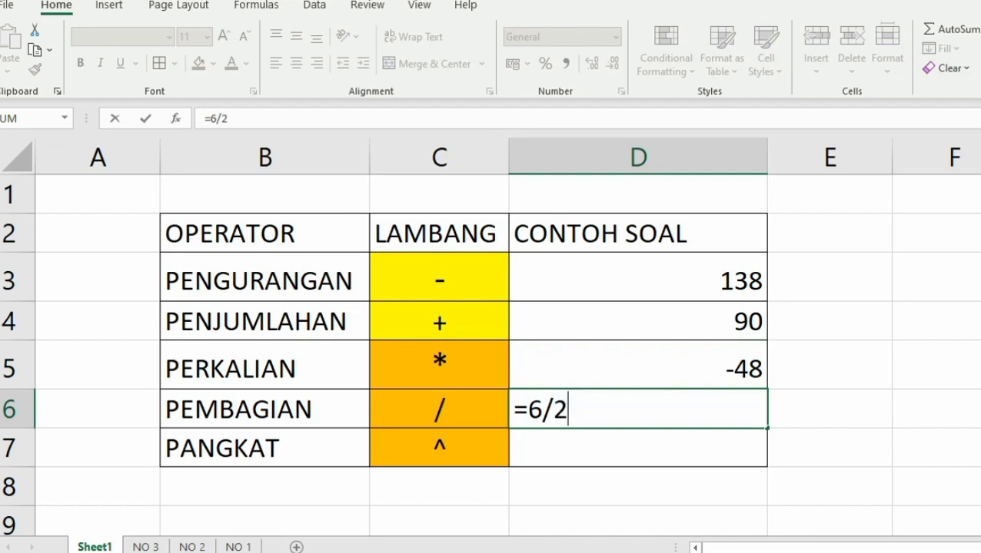
{"action": "key", "text": "Return"}
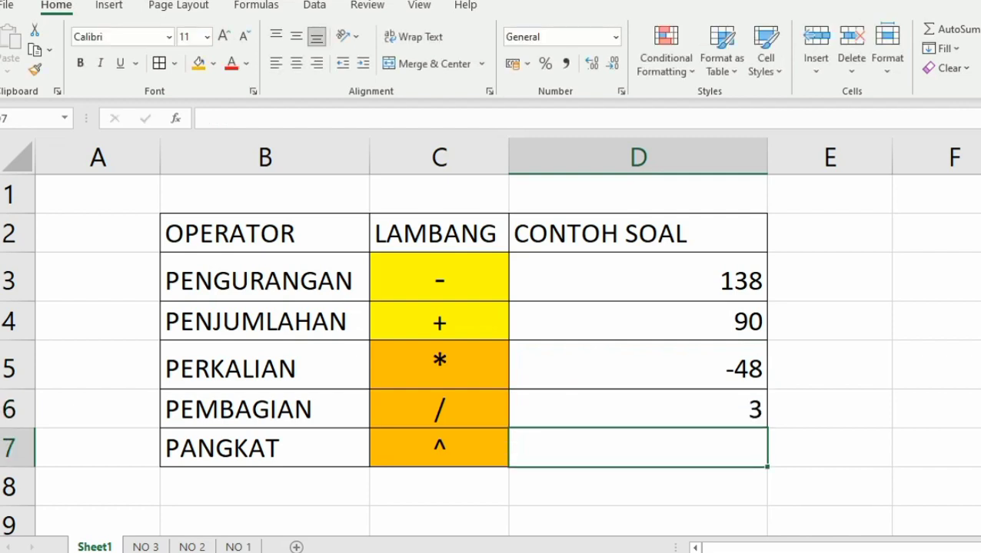
Step: Try a colon as the division operator by overwriting cell D6 with =6:2
{"action": "left_click", "coordinate": [638, 410]}
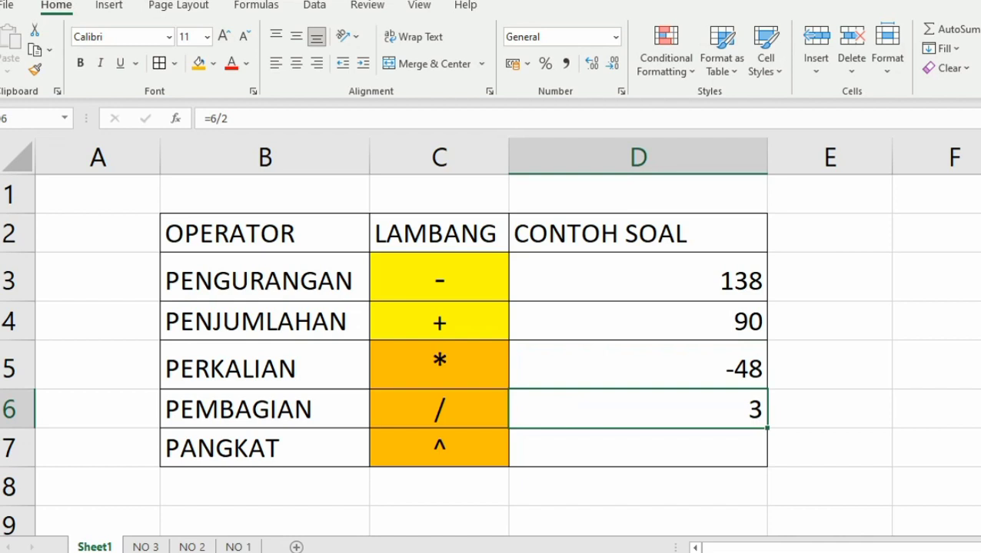
{"action": "type", "text": "="}
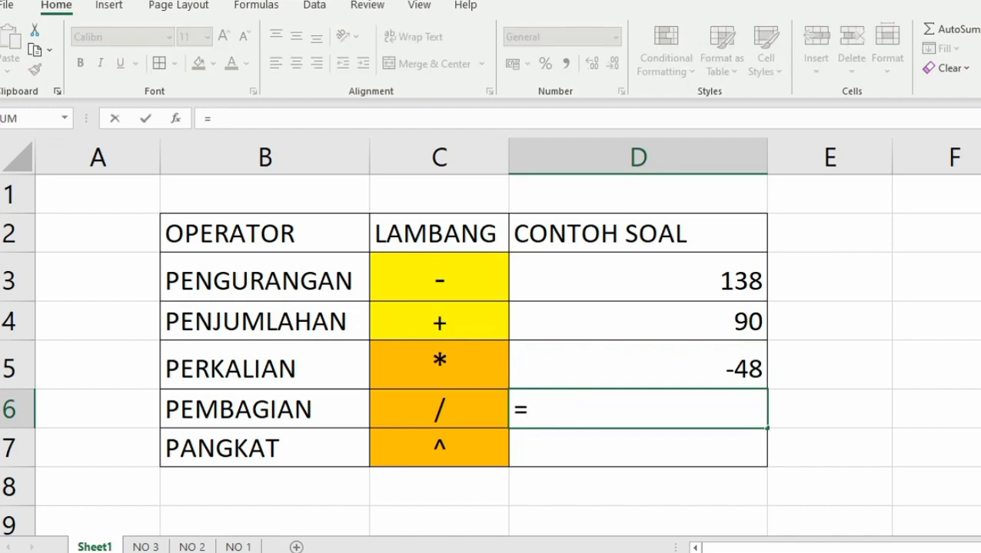
{"action": "type", "text": "6:"}
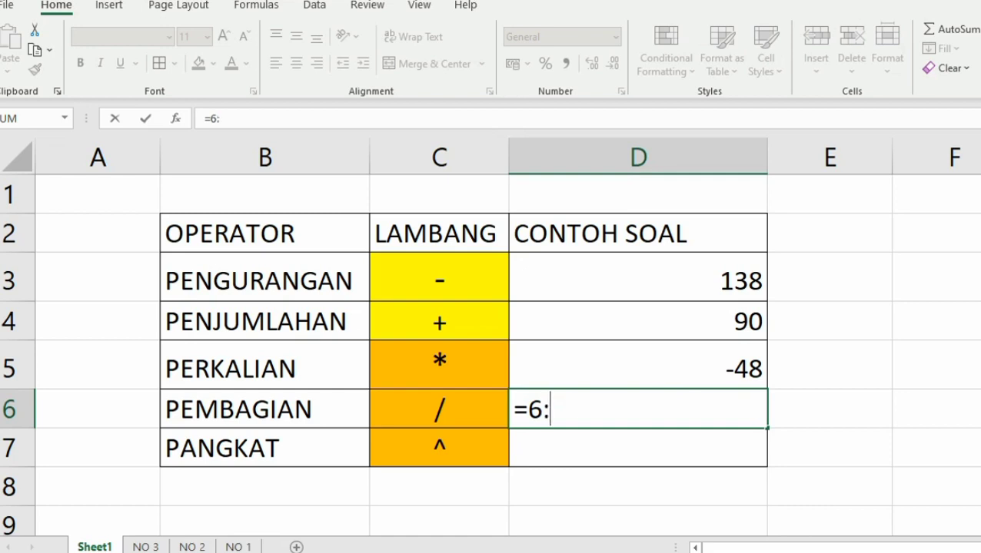
{"action": "type", "text": "2"}
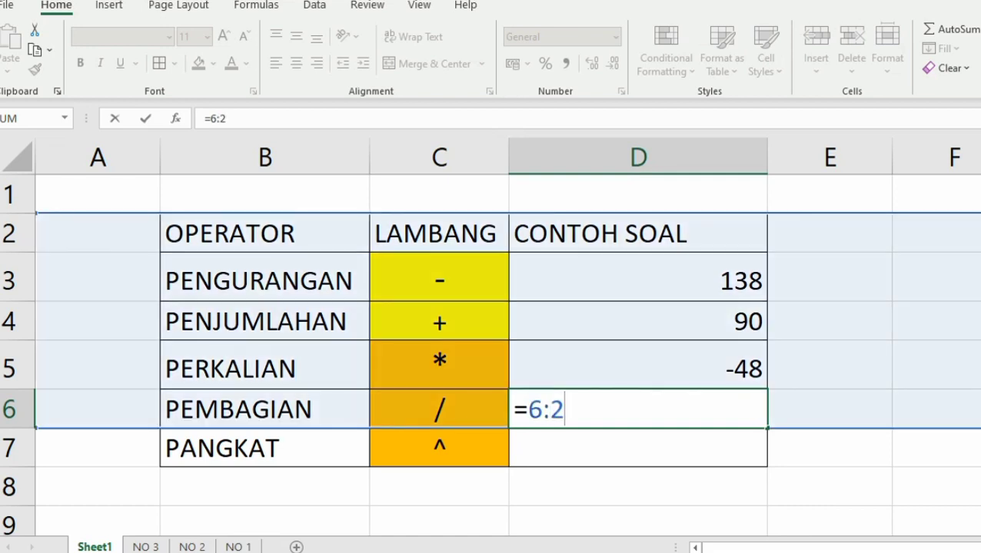
{"action": "key", "text": "Return"}
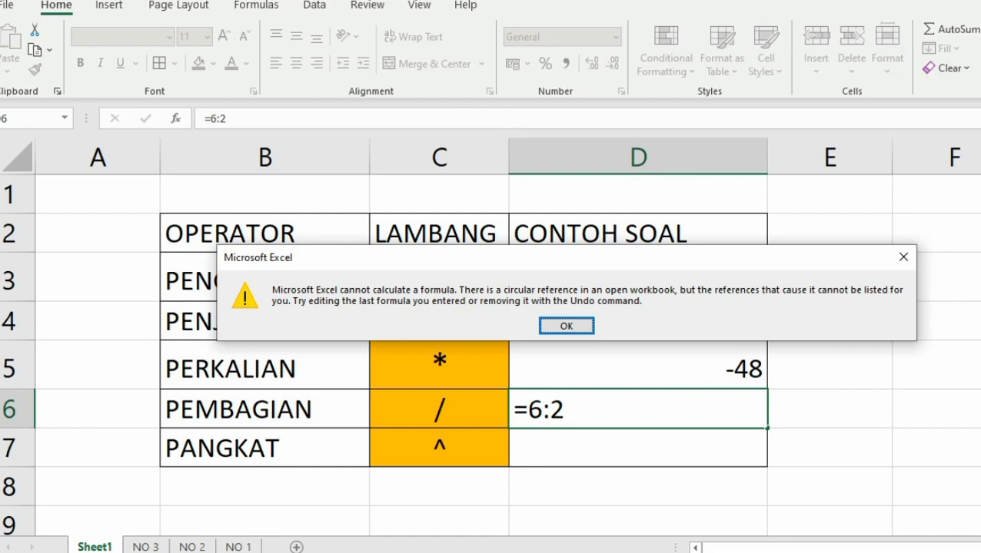
{"action": "key", "text": "Return"}
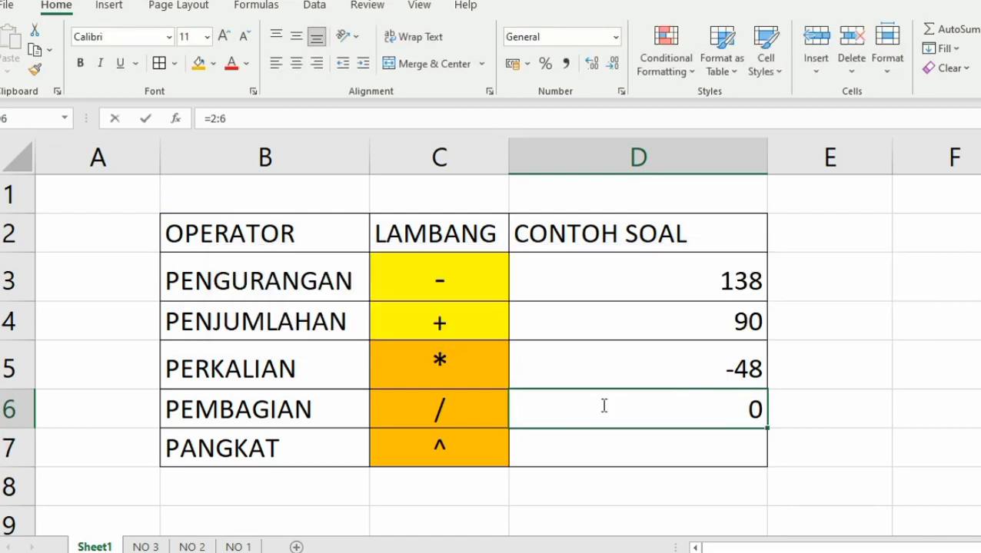
Step: Overwrite cell D6 with the division formula =6/2, using the slash operator
{"action": "type", "text": "=6"}
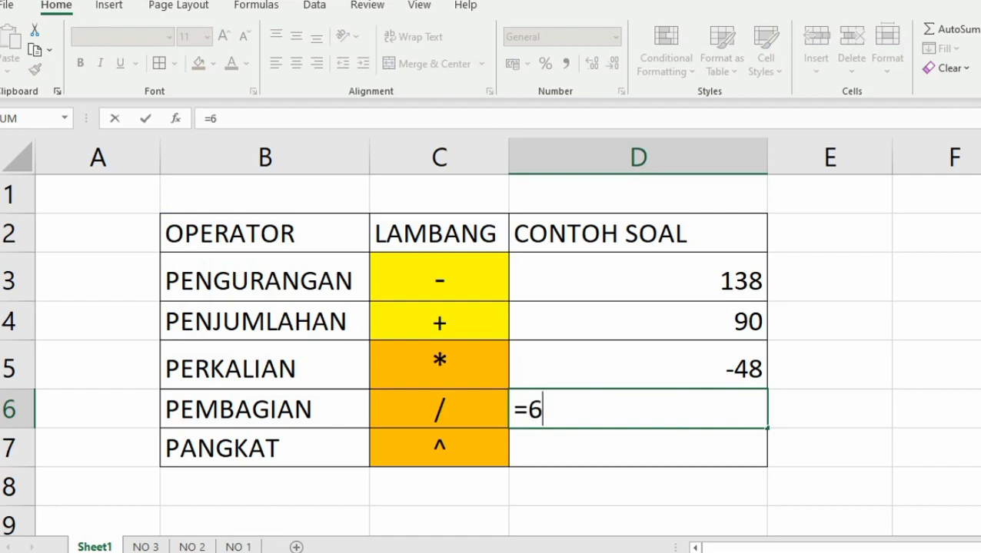
{"action": "type", "text": "/2"}
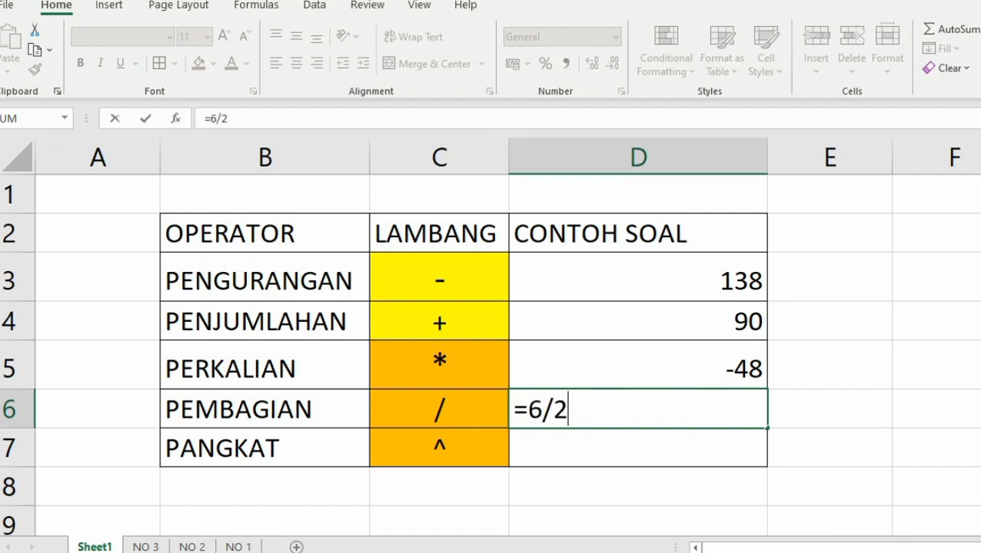
{"action": "key", "text": "Return"}
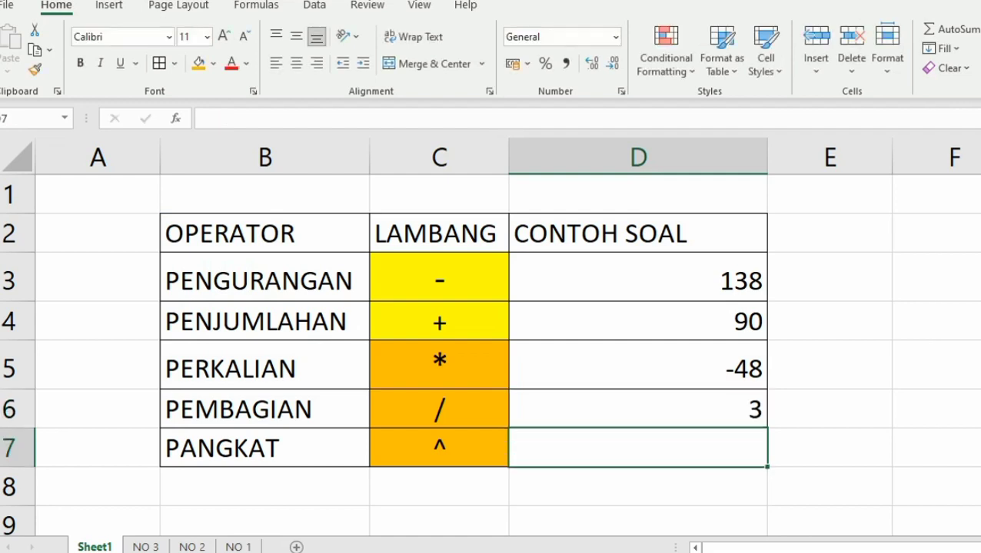
Step: Enter the exponent formula =3^2 in cell D7 of the PANGKAT row
{"action": "type", "text": "="}
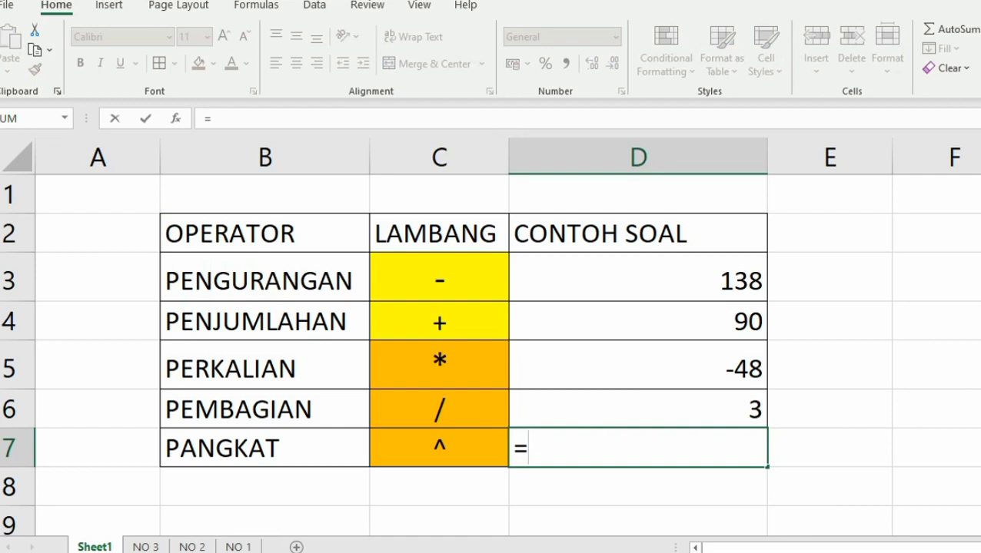
{"action": "type", "text": "3"}
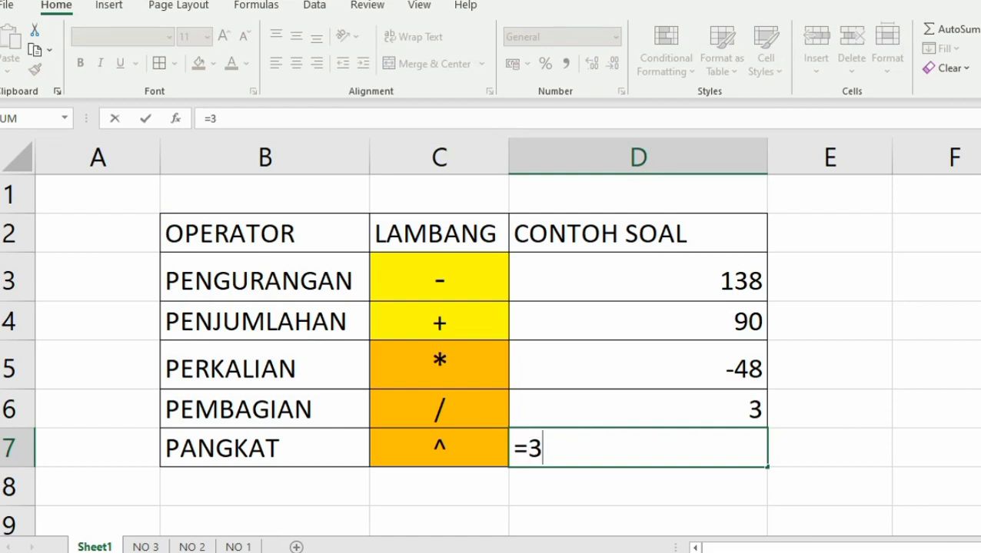
{"action": "type", "text": "^2"}
{"action": "key", "text": "Return"}
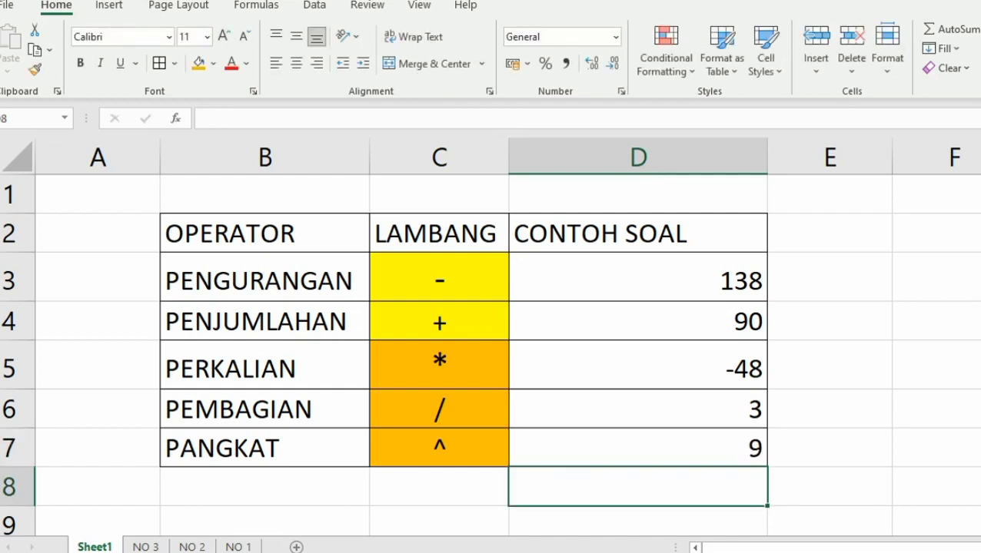
Step: Replace the exponent formula in cell D7 with =100^0,5, using a decimal power
{"action": "left_click", "coordinate": [638, 448]}
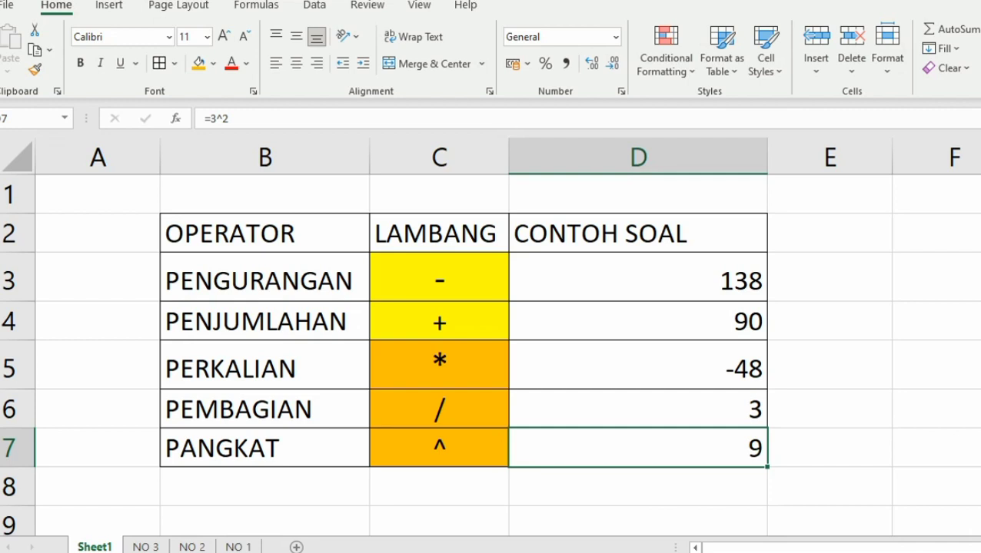
{"action": "key", "text": "F2"}
{"action": "key", "text": "BackSpace"}
{"action": "key", "text": "BackSpace"}
{"action": "key", "text": "BackSpace"}
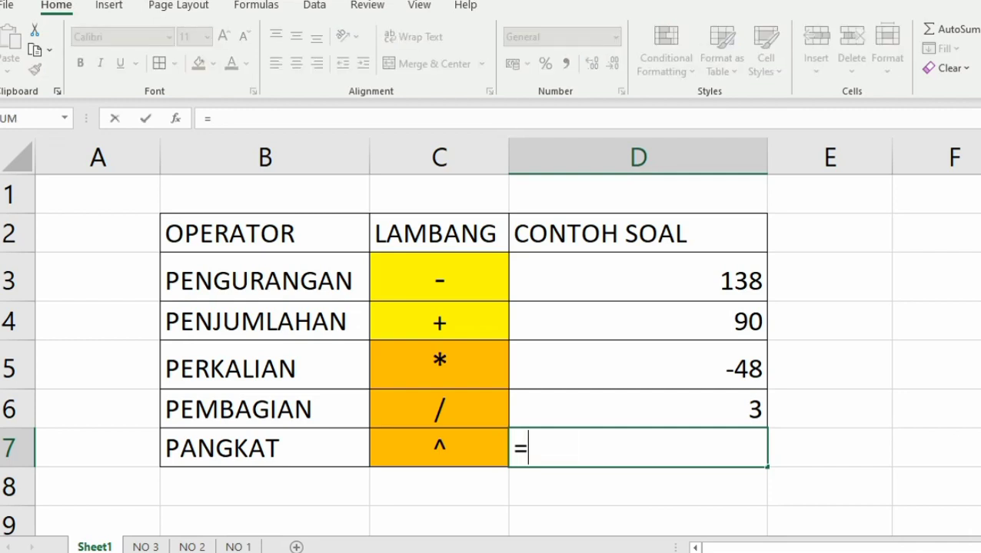
{"action": "type", "text": "5"}
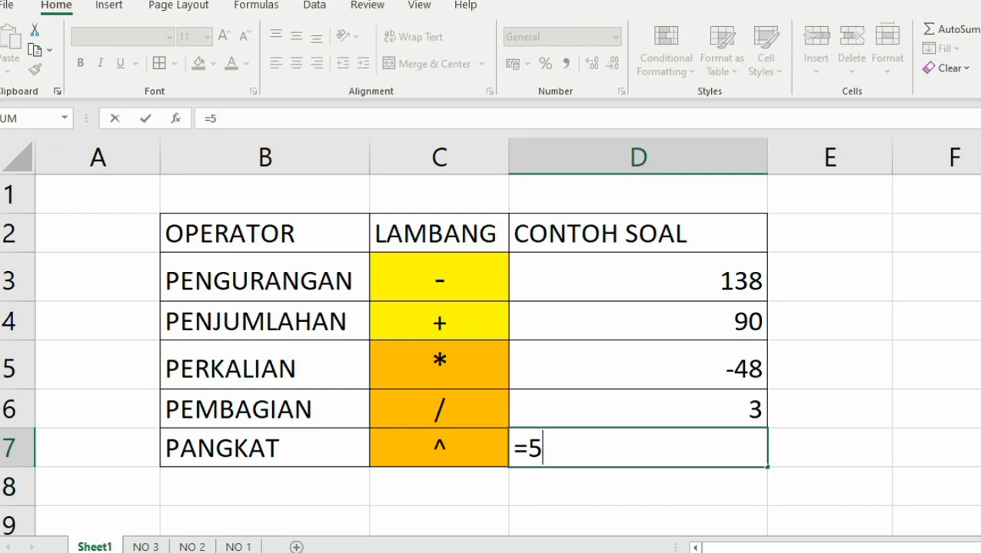
{"action": "key", "text": "BackSpace"}
{"action": "type", "text": "100"}
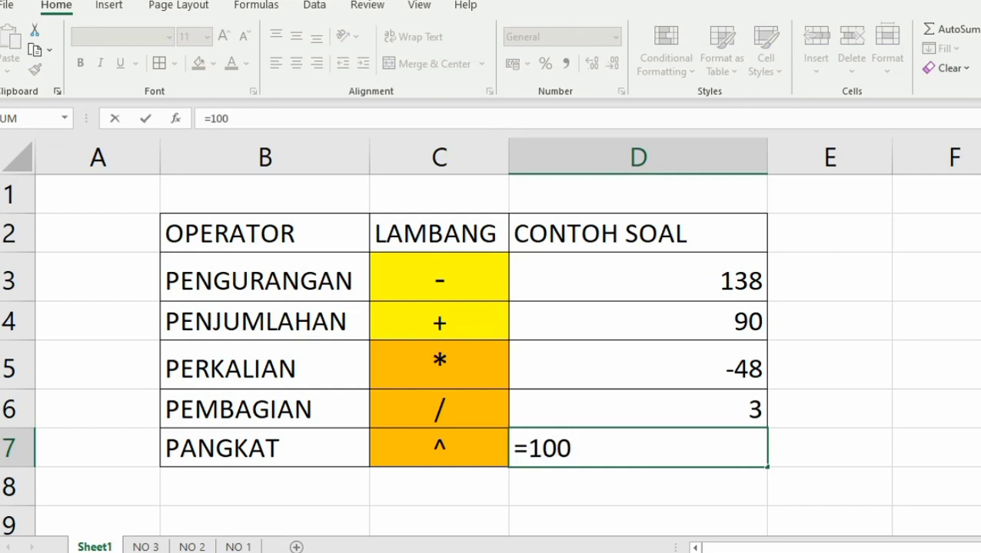
{"action": "type", "text": "^"}
{"action": "type", "text": "0,5"}
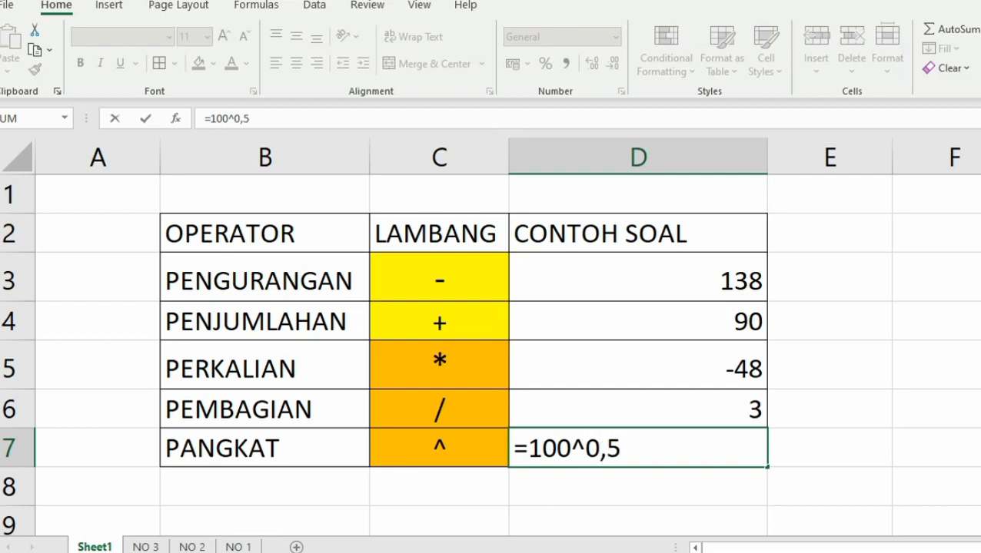
{"action": "key", "text": "Return"}
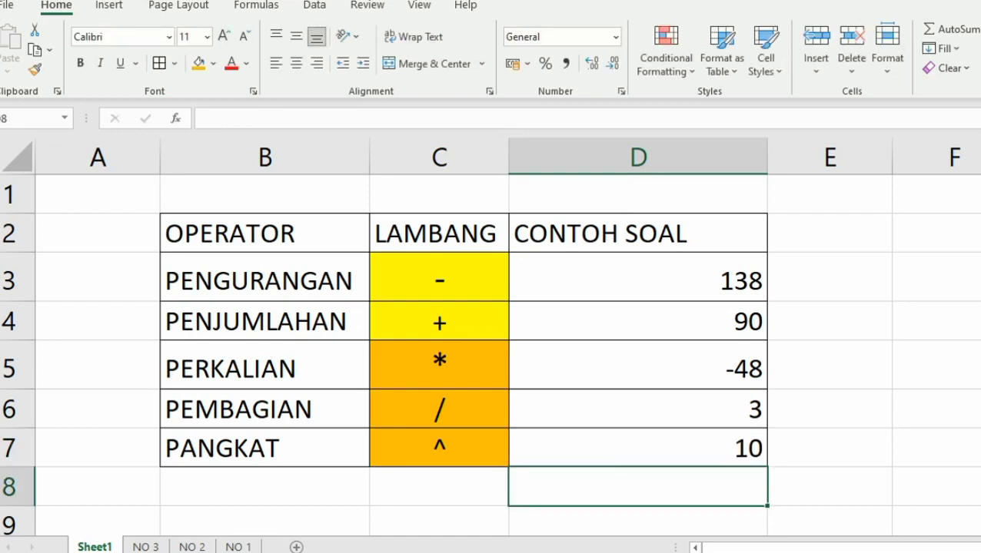
Step: Overwrite cell D7 with =100^(0,5), putting the decimal exponent in parentheses
{"action": "left_click", "coordinate": [667, 448]}
{"action": "key", "text": "F2"}
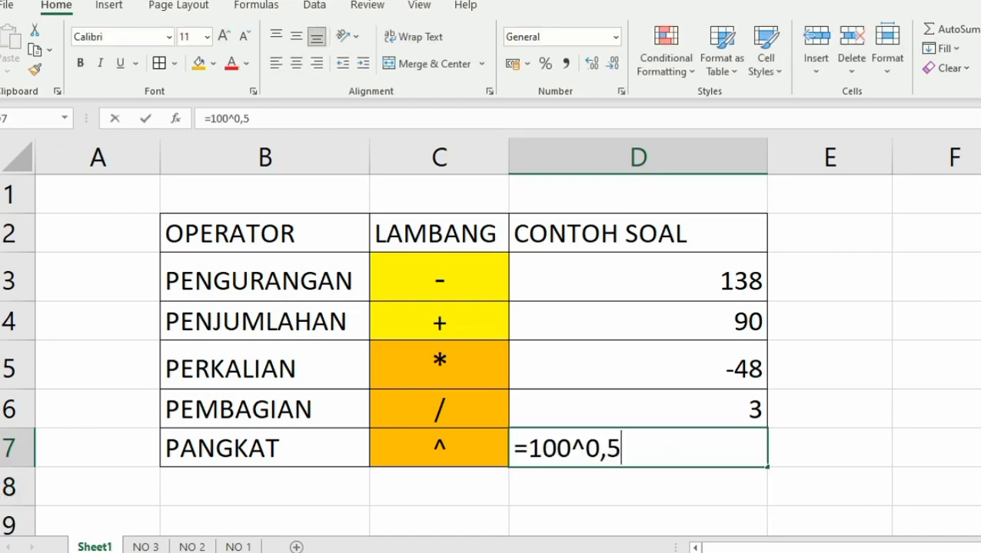
{"action": "type", "text": "=100"}
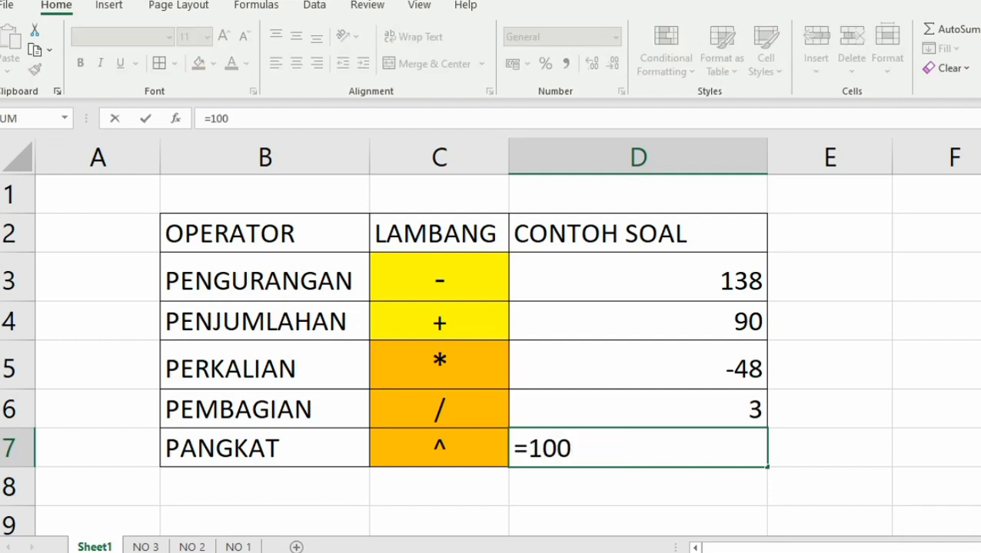
{"action": "type", "text": "^(0,5"}
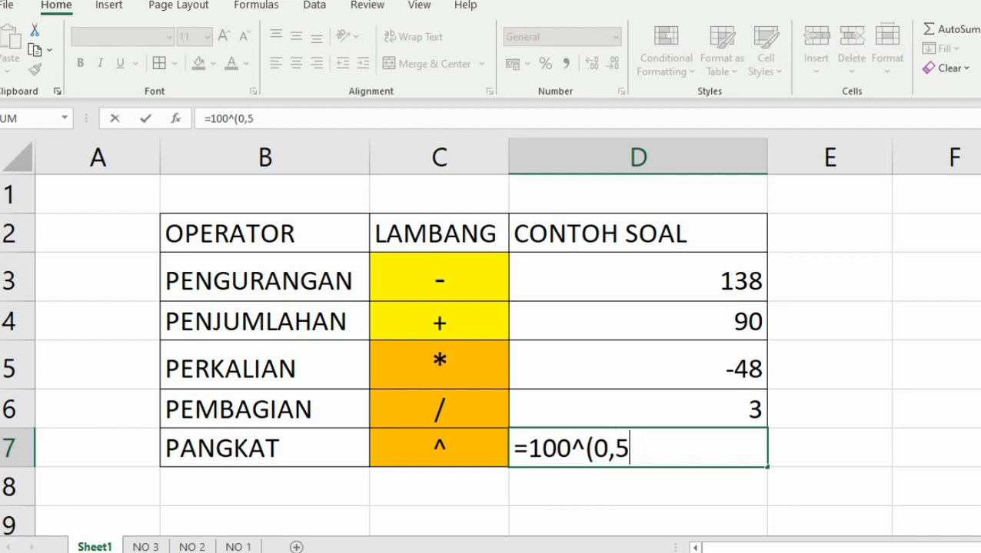
{"action": "type", "text": ")"}
{"action": "key", "text": "Return"}
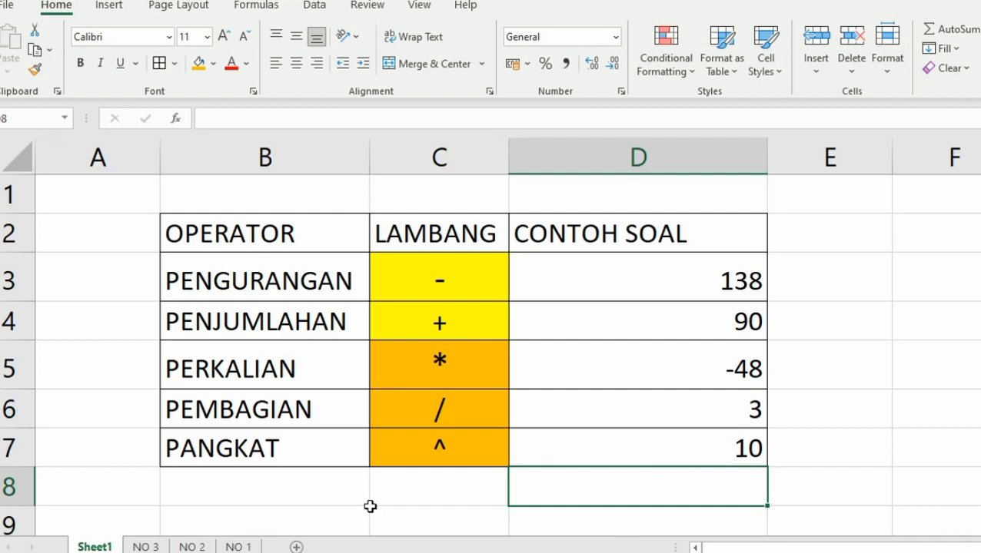
Step: On the NO 1 sheet, move the fraction problem picture left so that it starts in column B
{"action": "left_click", "coordinate": [233, 546]}
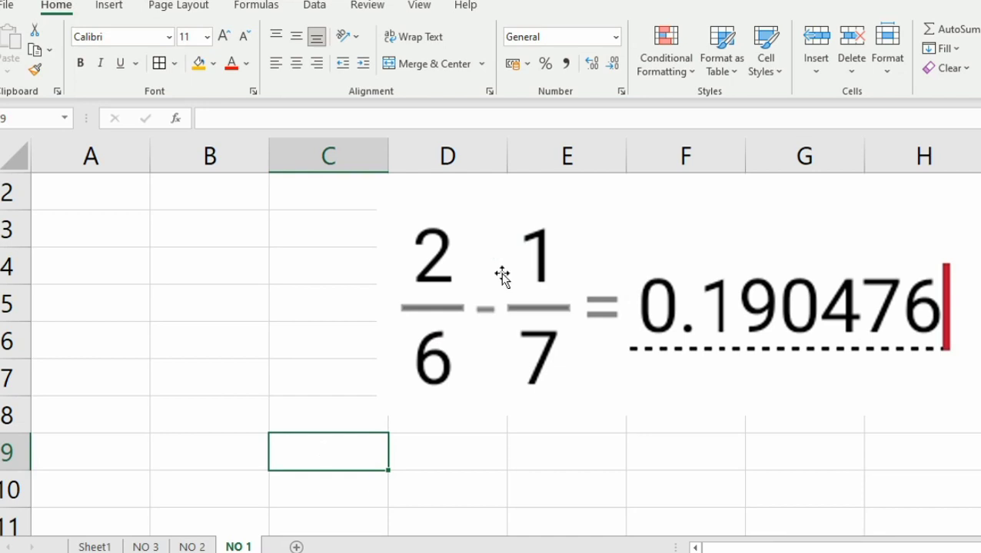
{"action": "left_click_drag", "start_coordinate": [385, 270], "coordinate": [268, 265]}
{"action": "left_click_drag", "start_coordinate": [327, 302], "coordinate": [325, 300]}
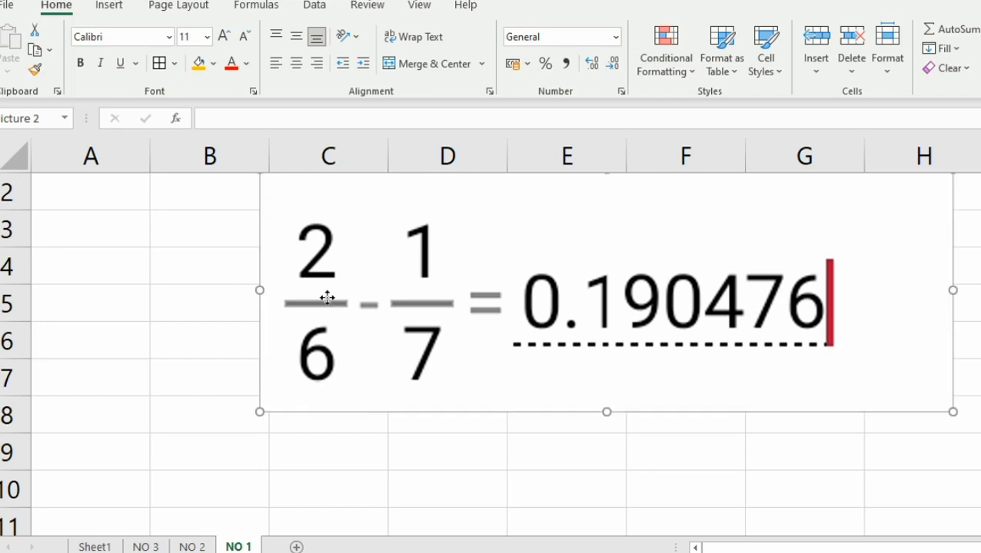
{"action": "left_click_drag", "start_coordinate": [204, 294], "coordinate": [250, 296]}
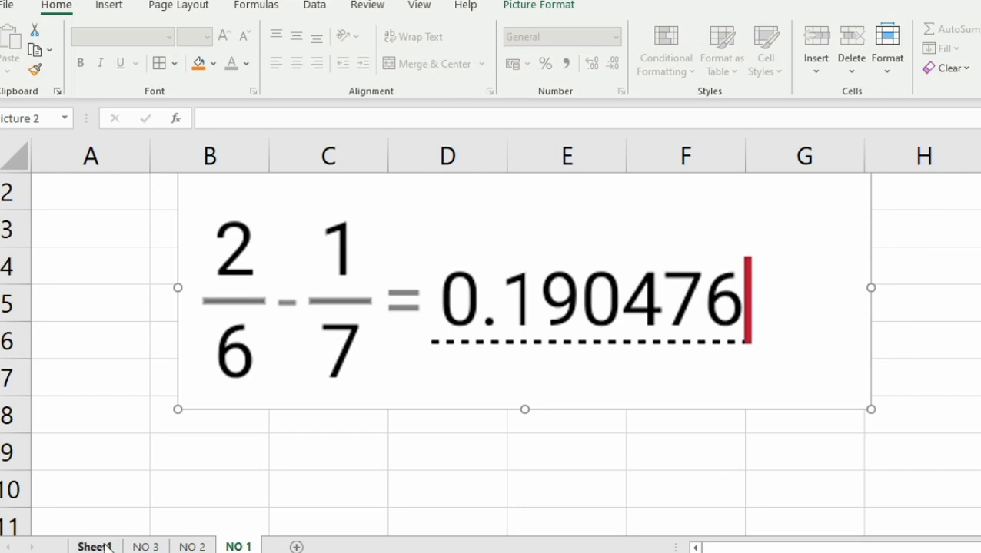
{"action": "left_click", "coordinate": [96, 547]}
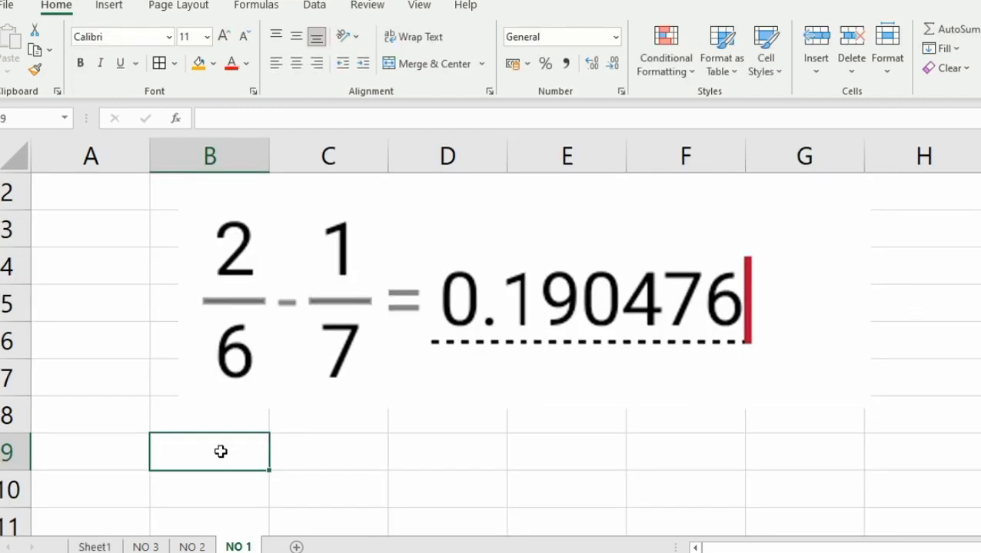
Step: Enter the fraction subtraction formula =2/6-1/7 in cell B9 of the NO 1 sheet
{"action": "double_click", "coordinate": [221, 451]}
{"action": "type", "text": "="}
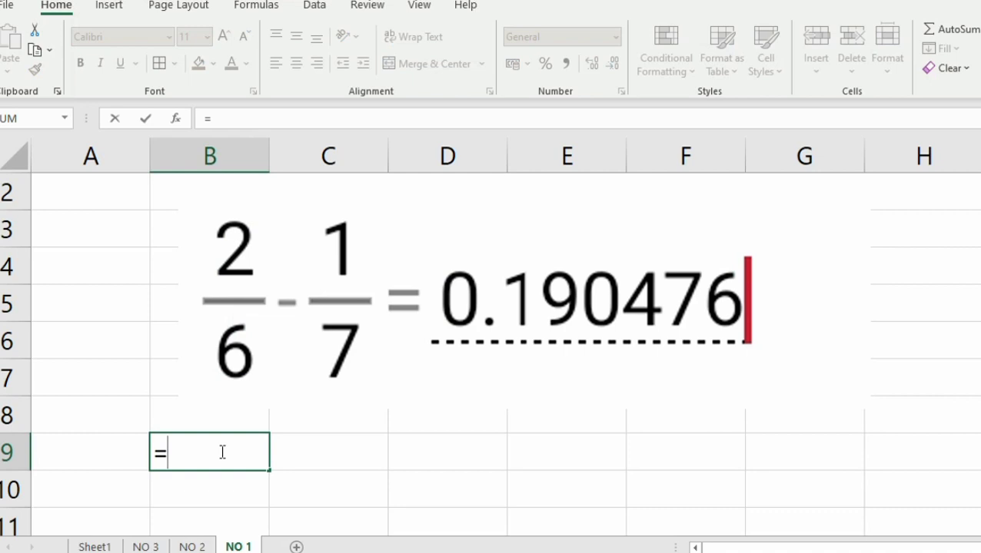
{"action": "type", "text": "2"}
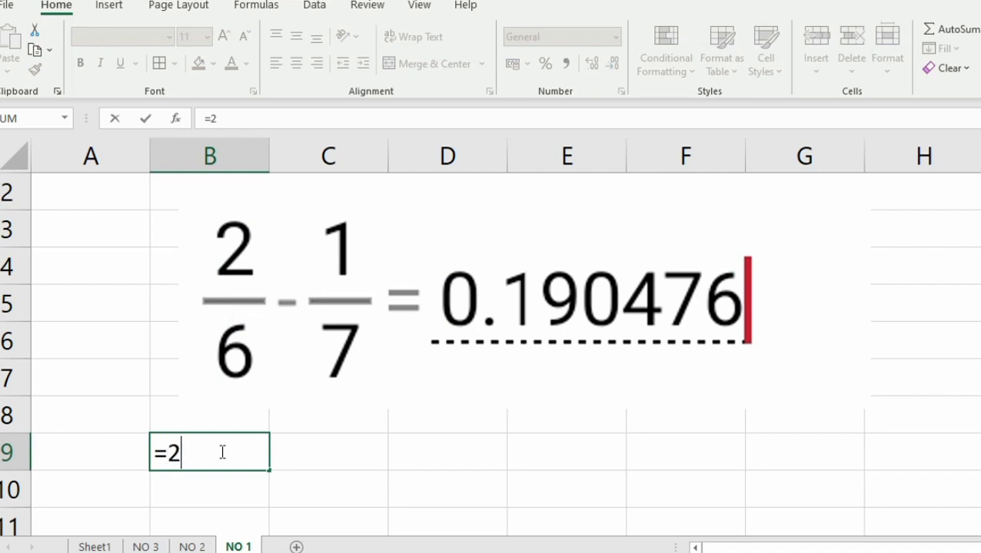
{"action": "type", "text": "/6"}
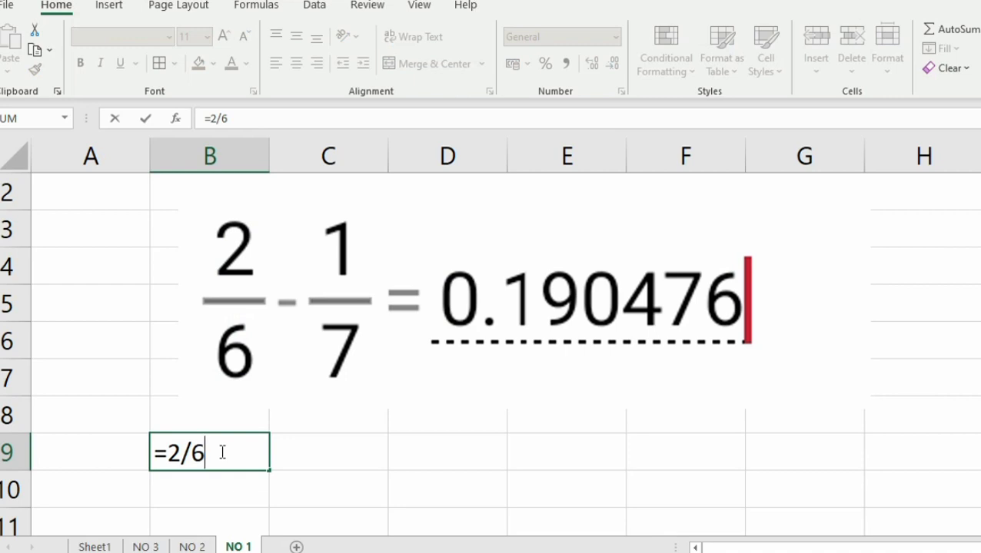
{"action": "type", "text": "-"}
{"action": "type", "text": "1"}
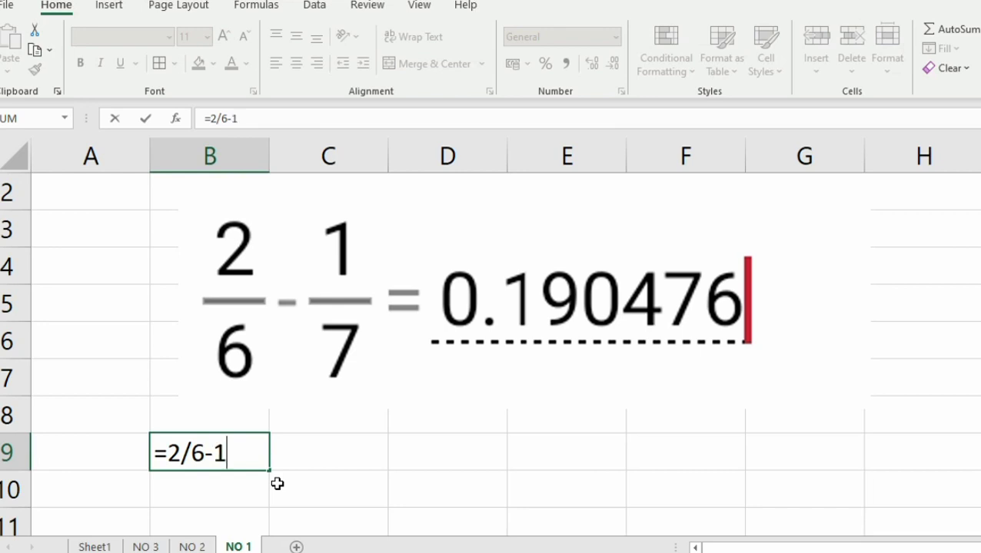
{"action": "type", "text": "/7"}
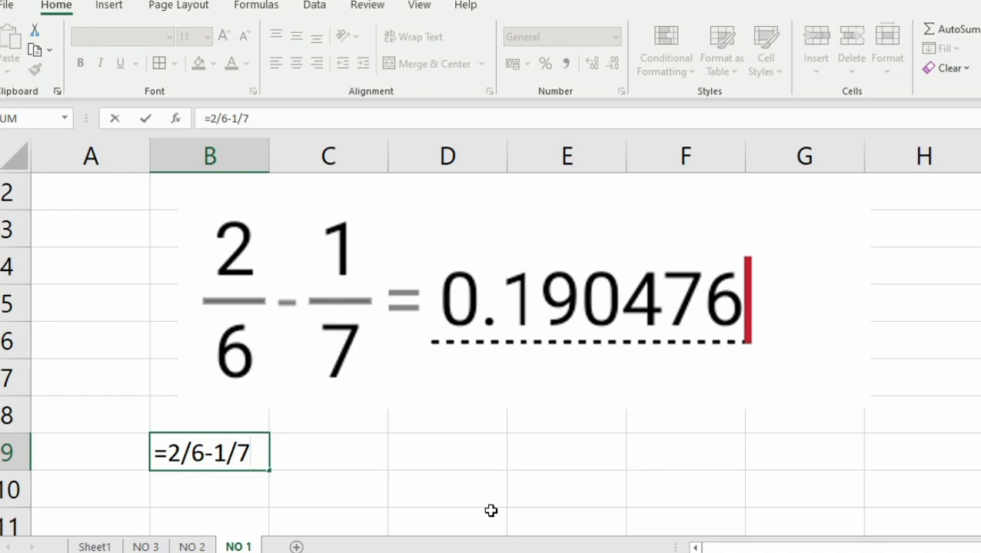
{"action": "key", "text": "Return"}
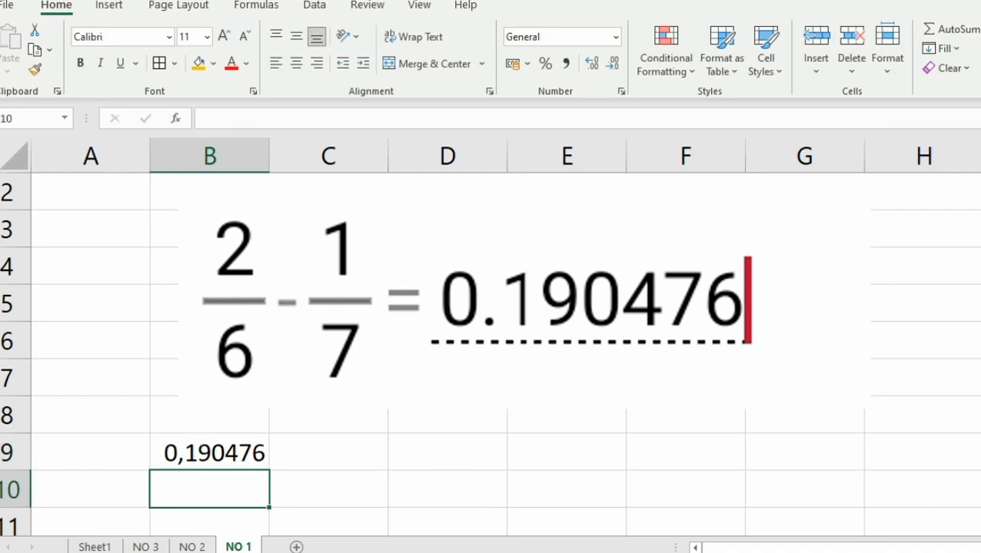
Step: Enter the same fraction subtraction, =2/6-1/7, a second time in cell D9
{"action": "left_click", "coordinate": [404, 464]}
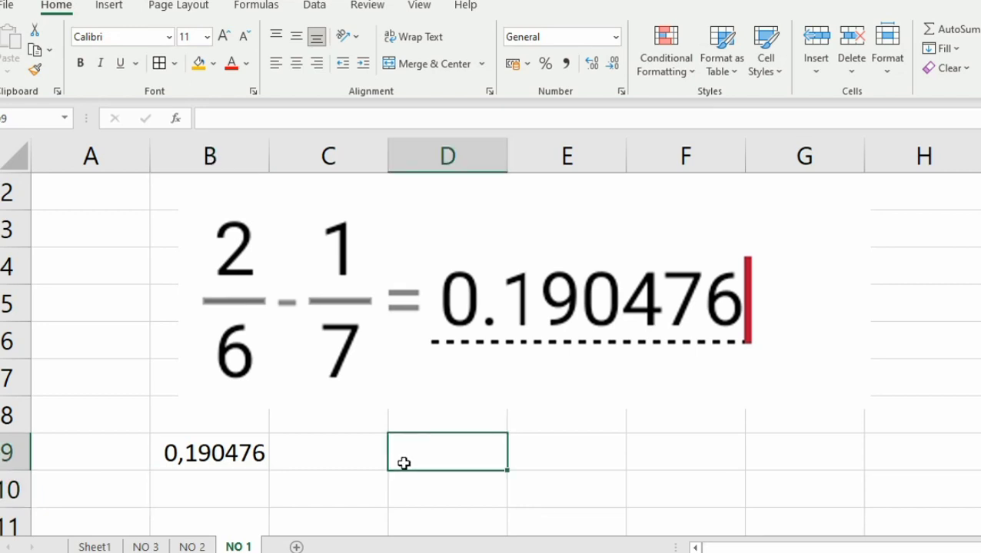
{"action": "type", "text": "="}
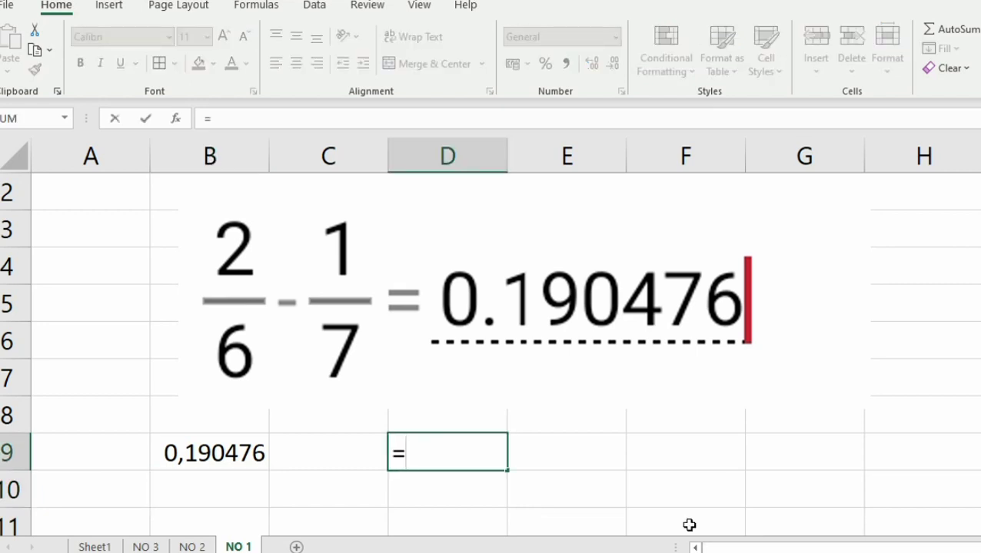
{"action": "type", "text": "2/6"}
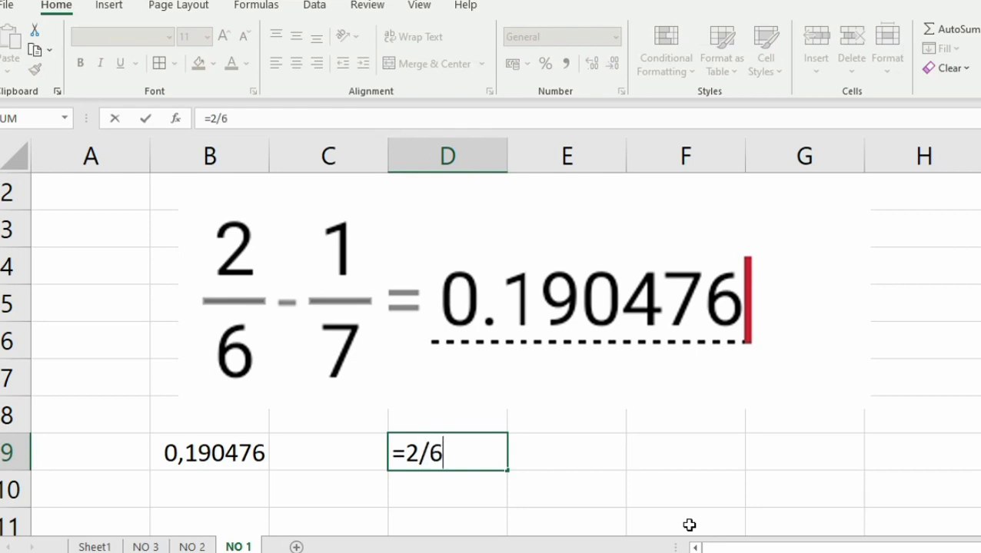
{"action": "type", "text": "-1/7"}
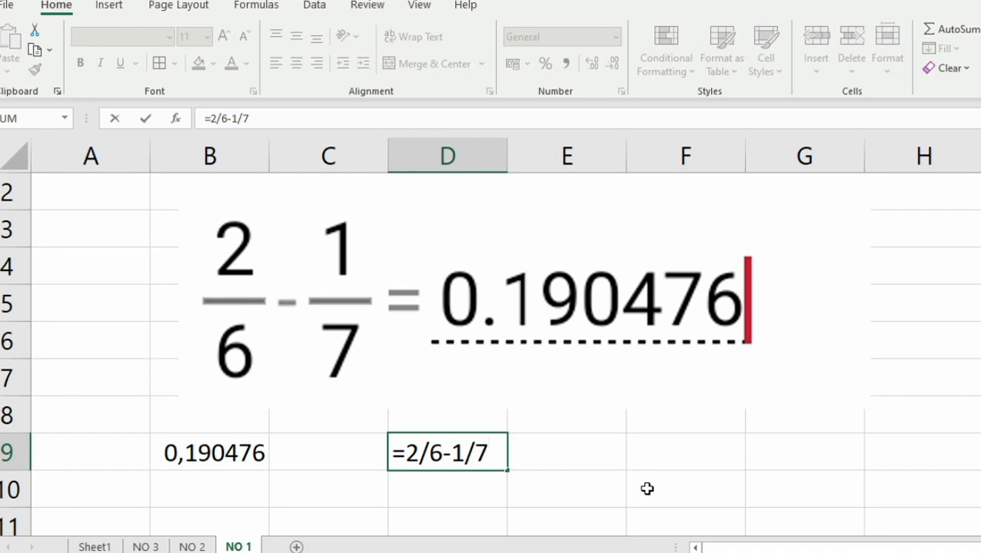
{"action": "key", "text": "Return"}
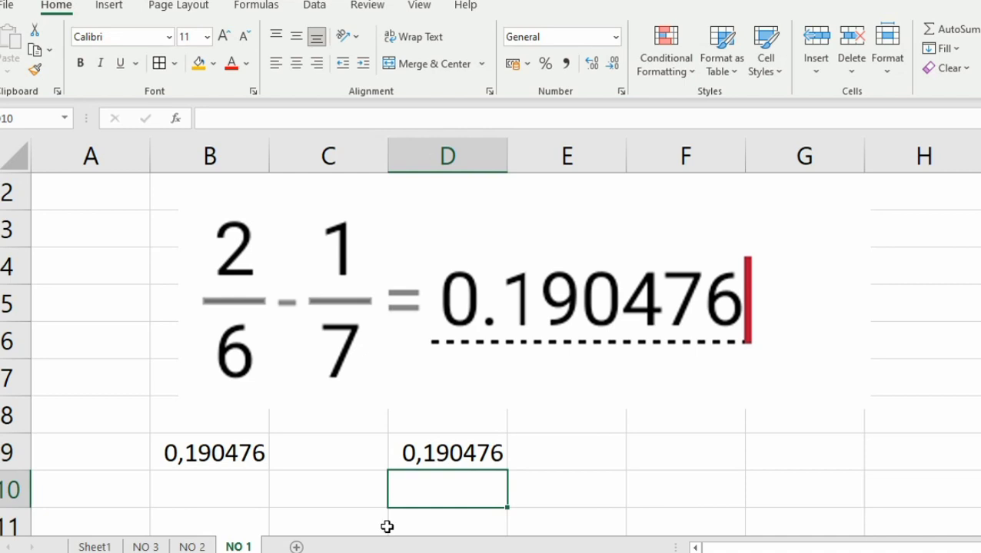
Step: On the NO 2 sheet, move the squared-bracket problem picture slightly left so that it starts at the end of column A
{"action": "left_click", "coordinate": [190, 546]}
{"action": "left_click", "coordinate": [259, 305]}
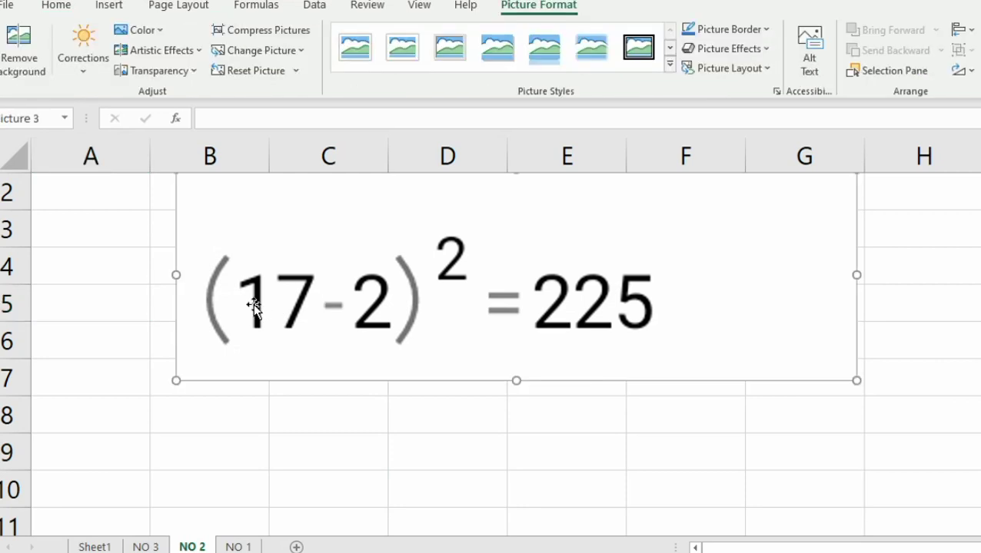
{"action": "left_click_drag", "start_coordinate": [253, 304], "coordinate": [212, 307]}
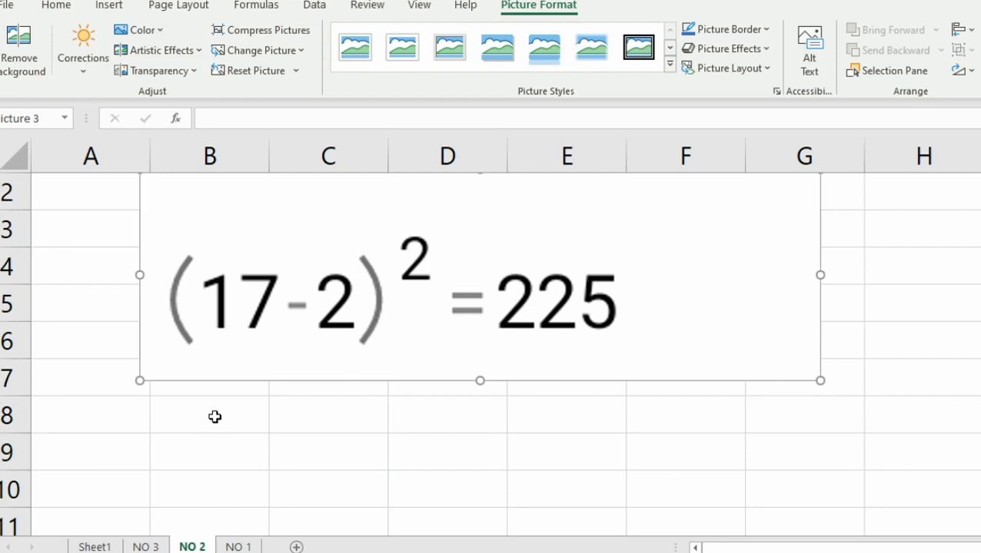
Step: Enter the formula =(17-2)^2 in cell B8, below the problem picture
{"action": "left_click", "coordinate": [214, 416]}
{"action": "type", "text": "="}
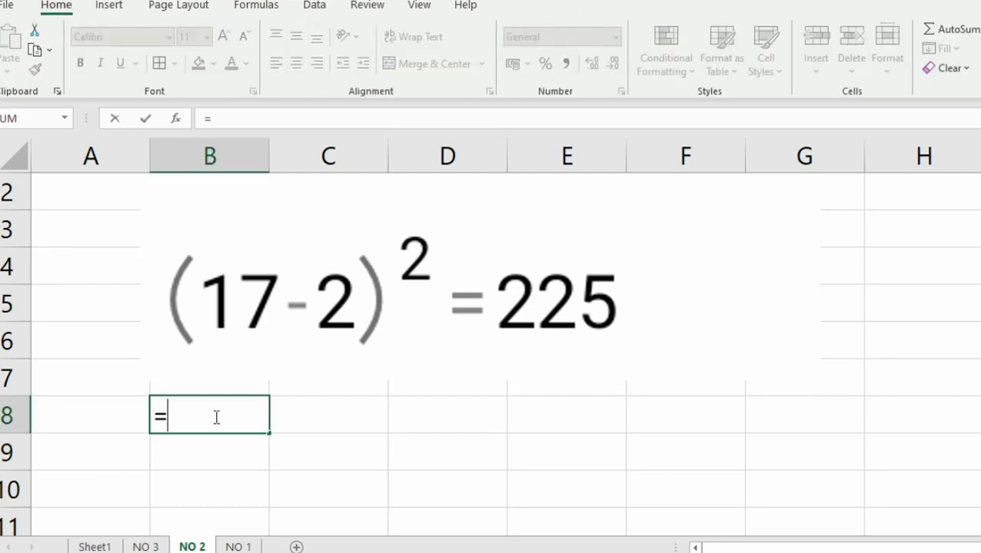
{"action": "type", "text": "(1"}
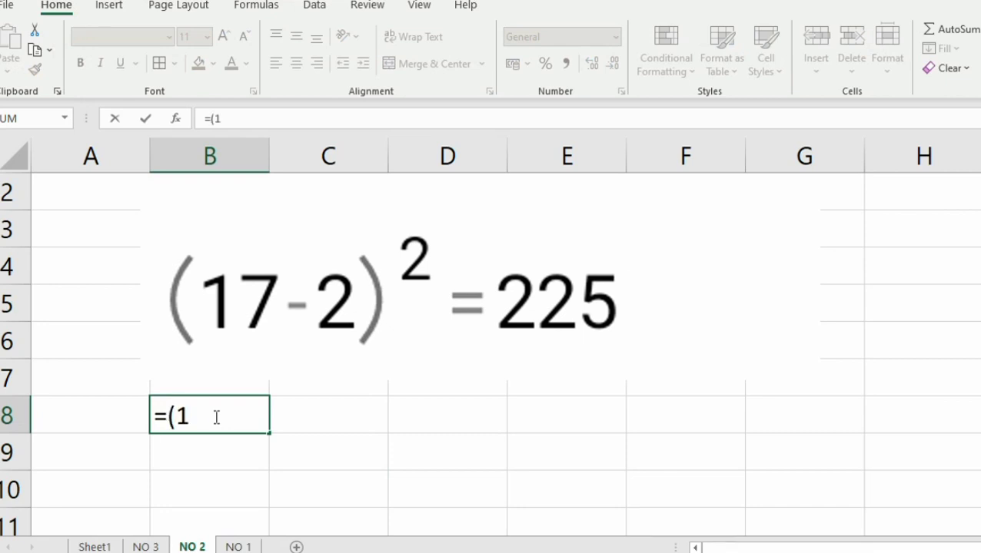
{"action": "type", "text": "7-2"}
{"action": "type", "text": ")^2"}
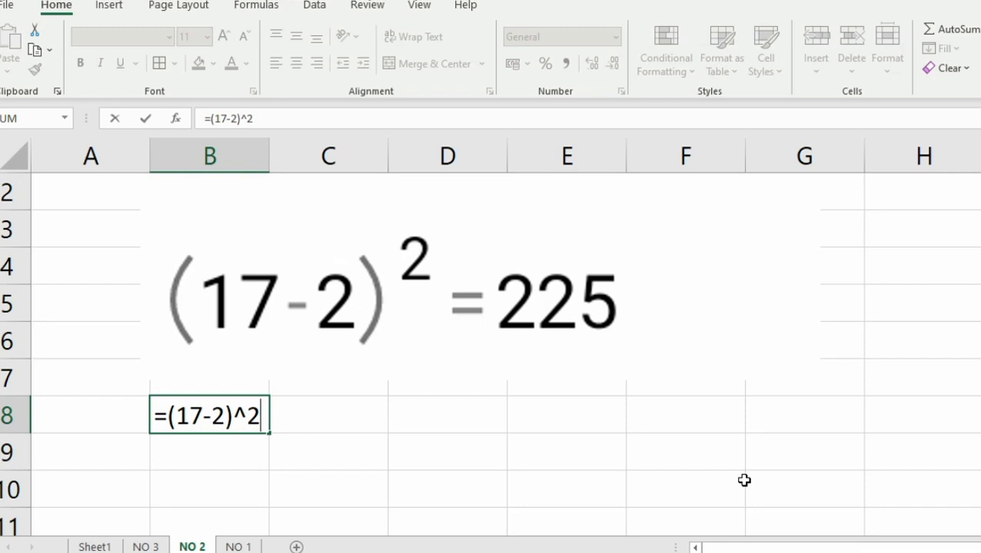
{"action": "key", "text": "Return"}
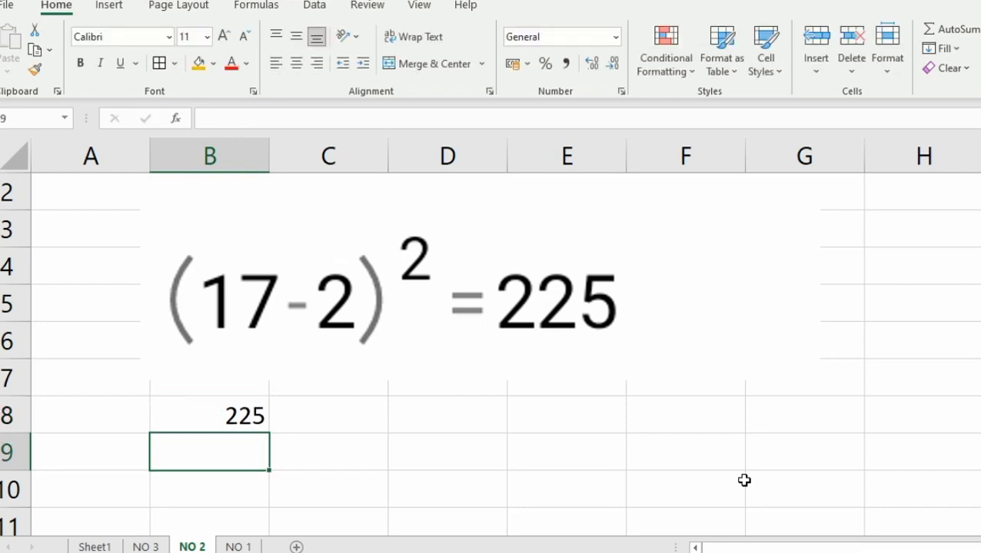
Step: Try the calculation without brackets by entering the formula =17-2^2 in cell D8
{"action": "left_click", "coordinate": [445, 406]}
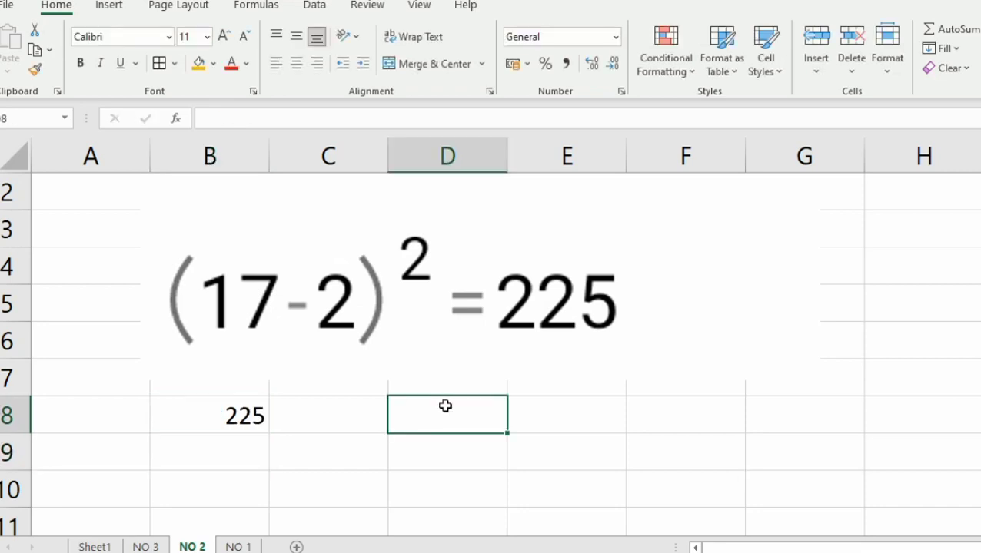
{"action": "type", "text": "="}
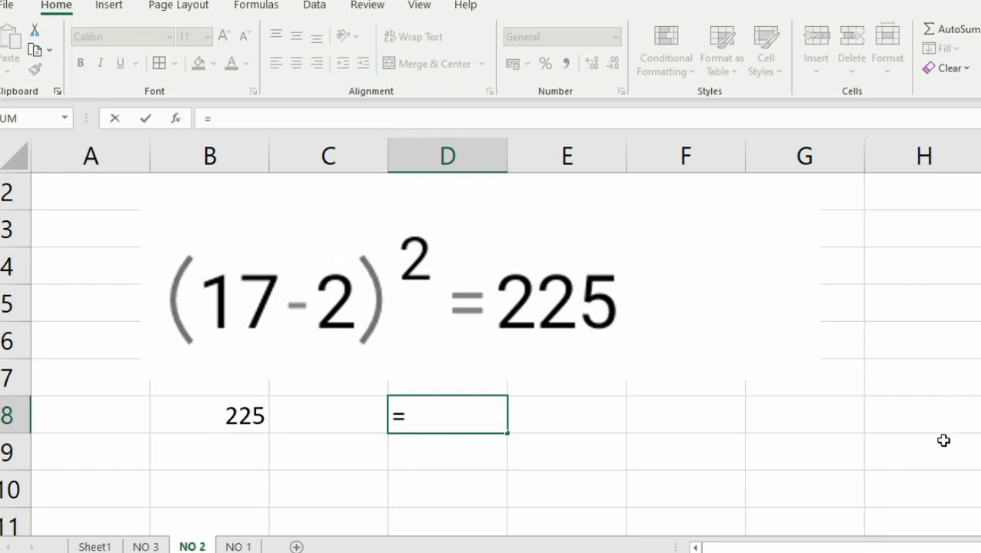
{"action": "type", "text": "(17-"}
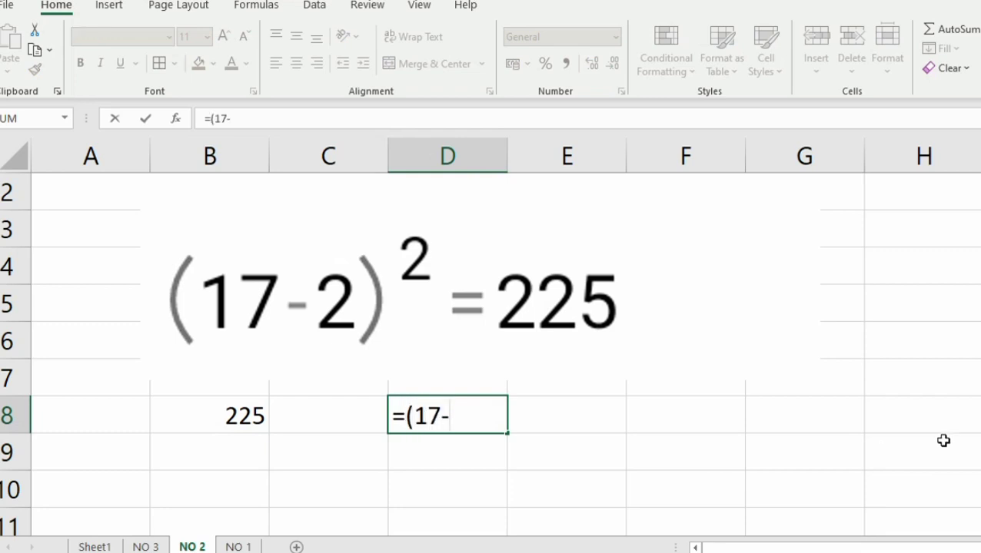
{"action": "type", "text": "2)"}
{"action": "key", "text": "BackSpace"}
{"action": "key", "text": "BackSpace"}
{"action": "key", "text": "BackSpace"}
{"action": "key", "text": "BackSpace"}
{"action": "key", "text": "BackSpace"}
{"action": "key", "text": "BackSpace"}
{"action": "type", "text": "17"}
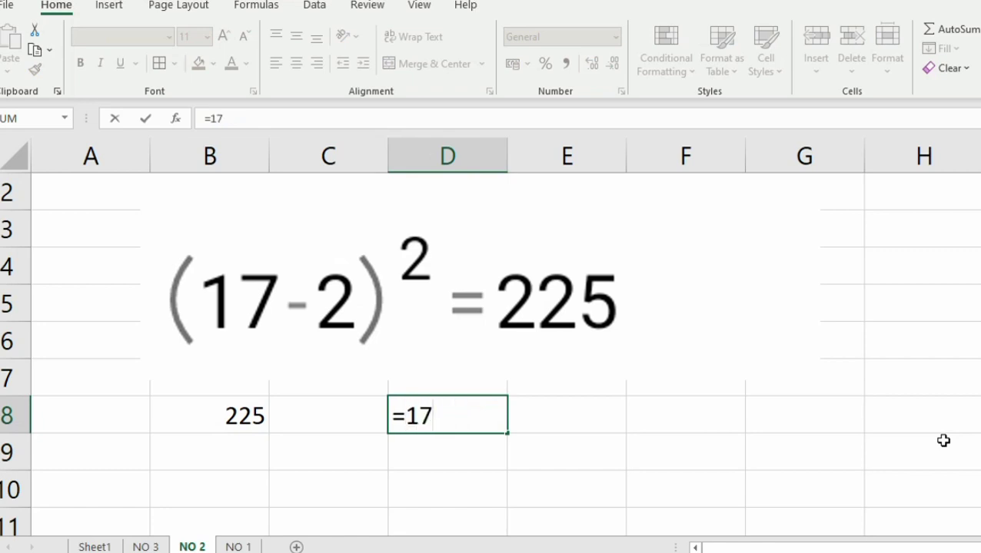
{"action": "type", "text": "-2^2"}
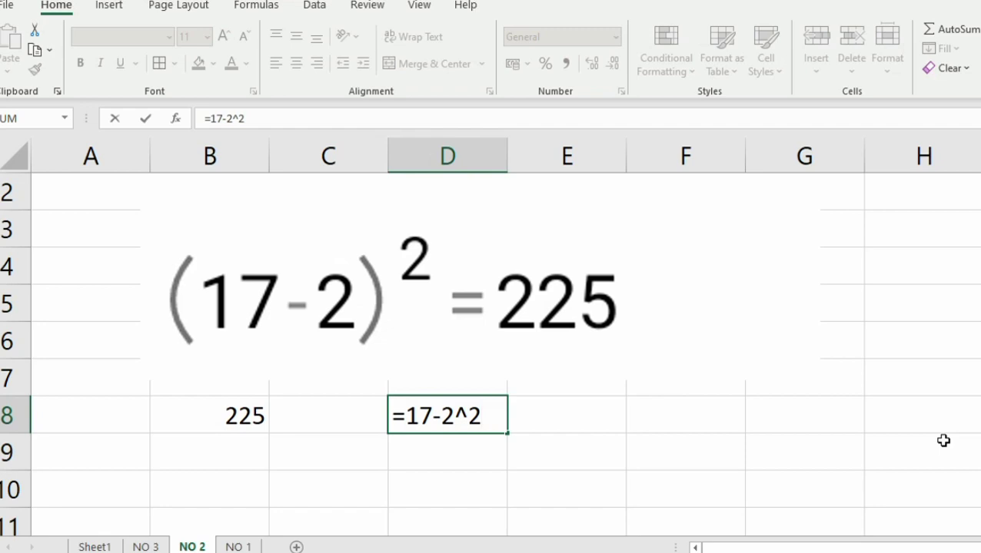
{"action": "key", "text": "Return"}
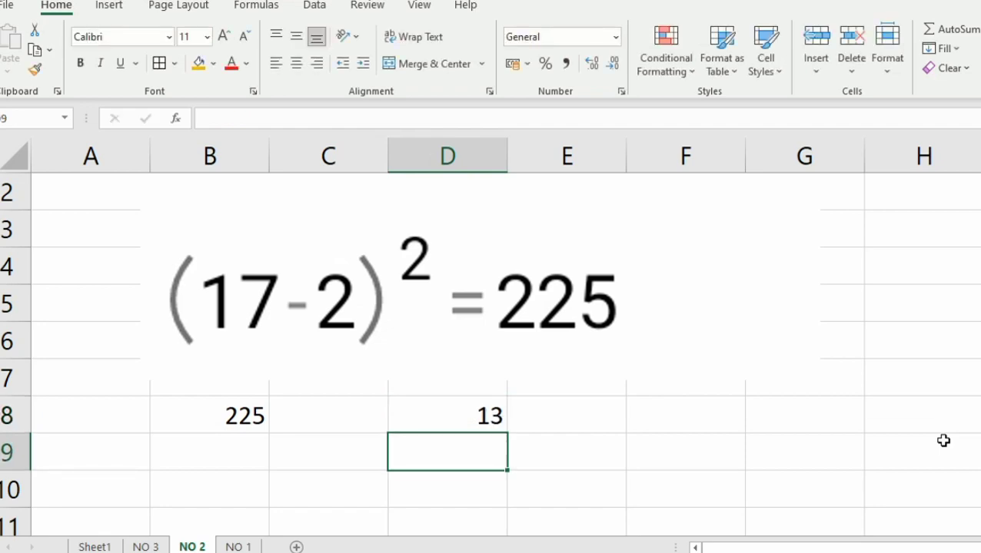
Step: Replace the formula in cell D8 with the bracketed version, =(17-2)^2
{"action": "key", "text": "Up"}
{"action": "key", "text": "Down"}
{"action": "key", "text": "Up"}
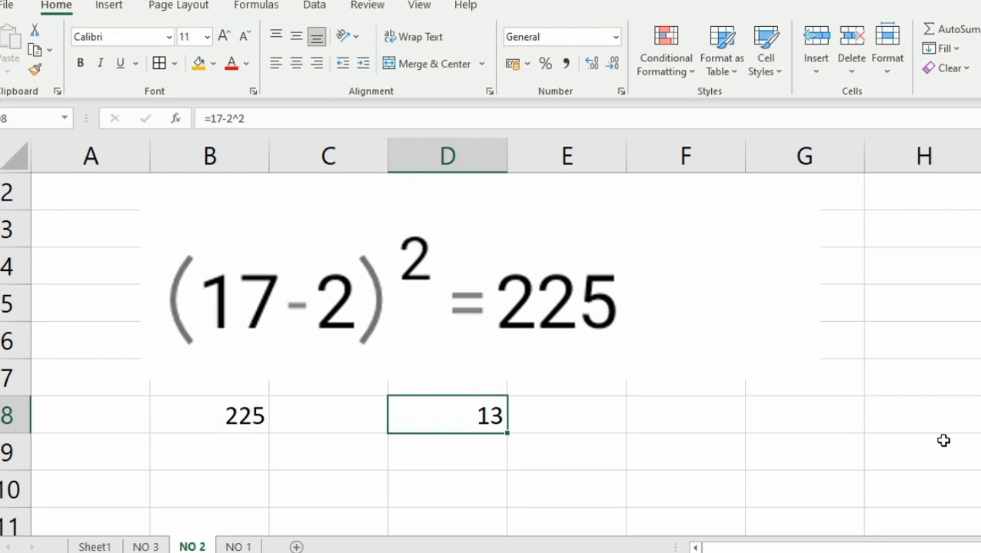
{"action": "type", "text": "= "}
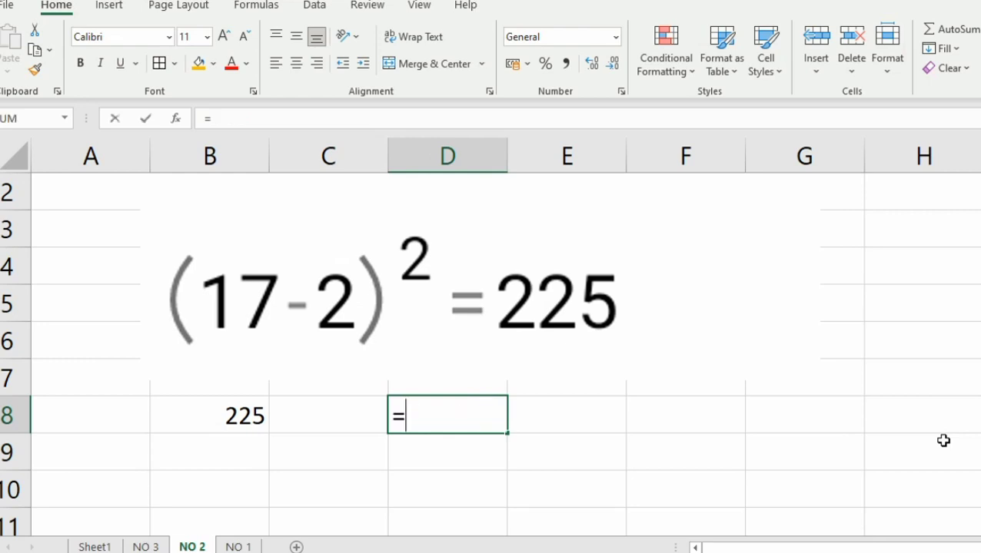
{"action": "type", "text": "(17"}
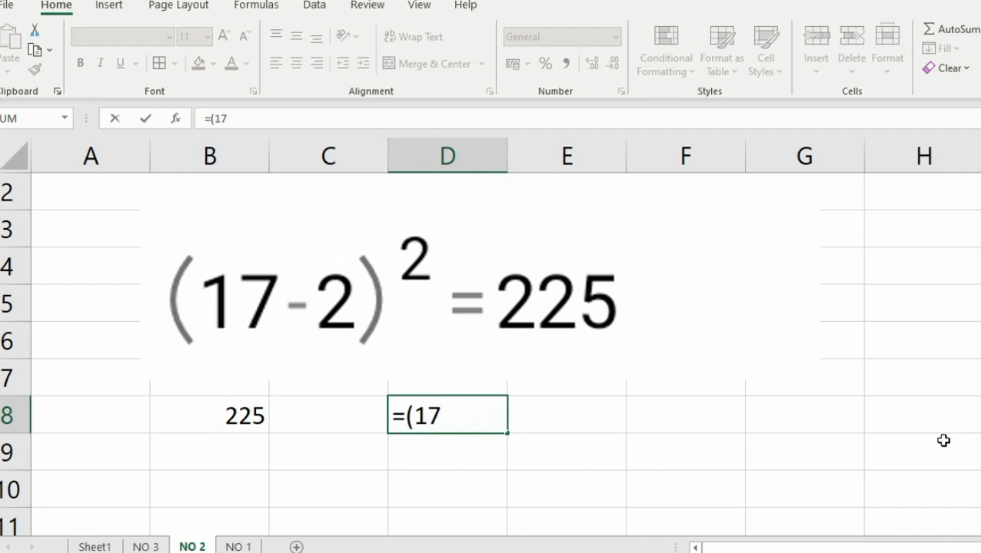
{"action": "type", "text": "-2)^2"}
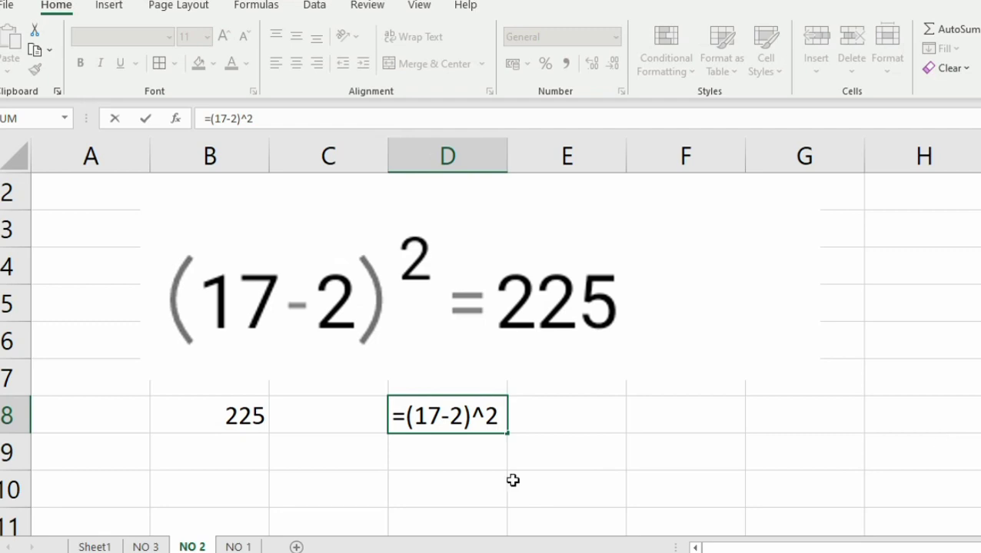
{"action": "key", "text": "Return"}
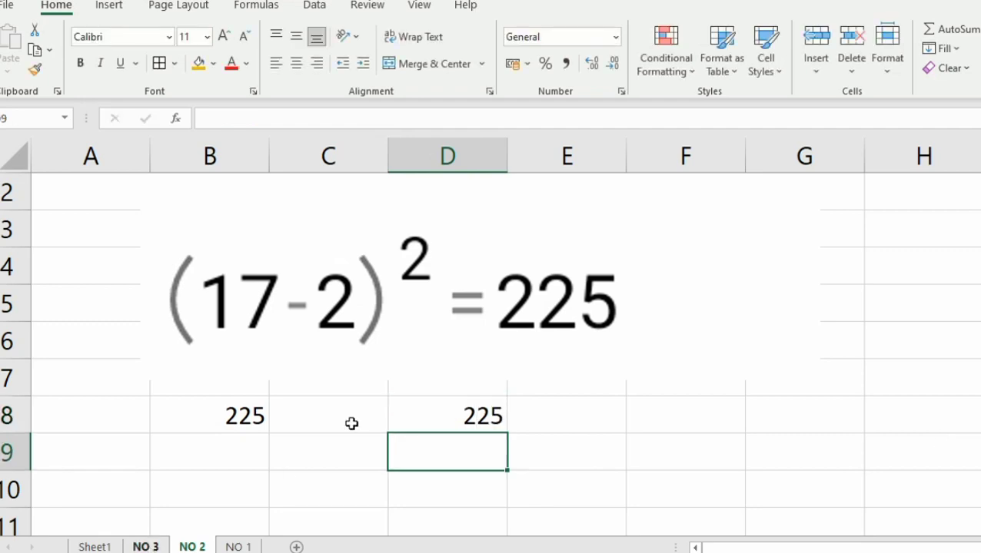
Step: On the NO 3 sheet, enter the formula =(17-3)^2-6*(6-3)^3 in cell B9, below the problem picture
{"action": "key", "text": "ctrl+Page_Up"}
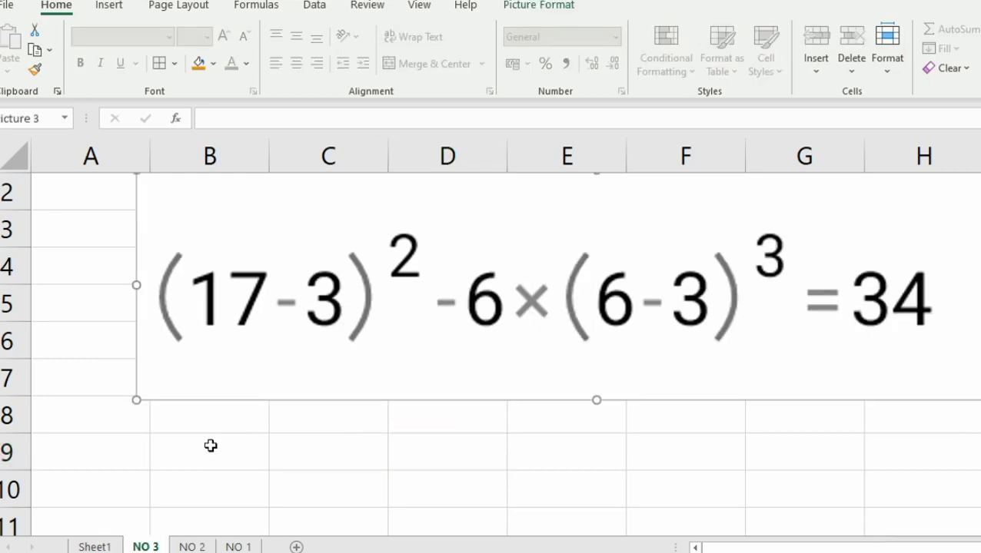
{"action": "left_click", "coordinate": [210, 445]}
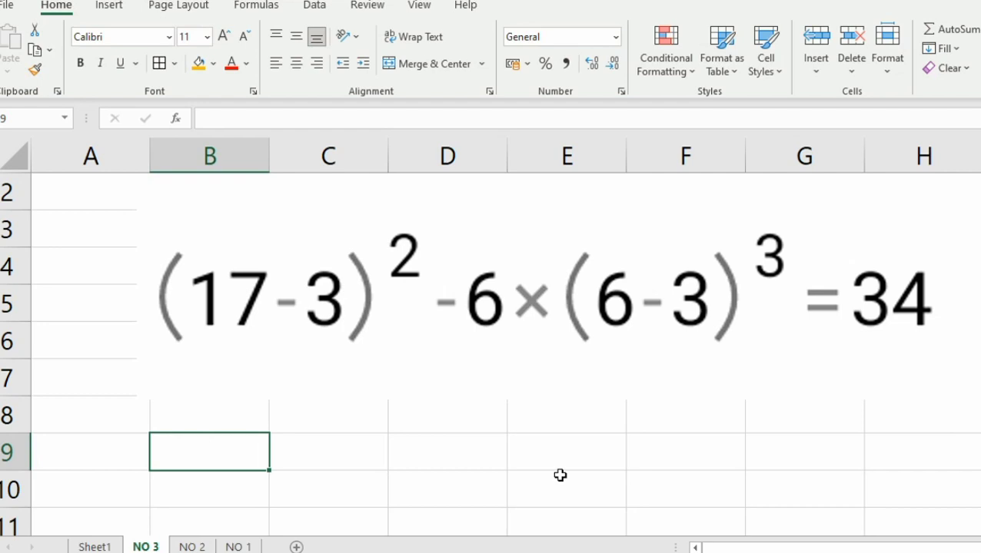
{"action": "type", "text": "="}
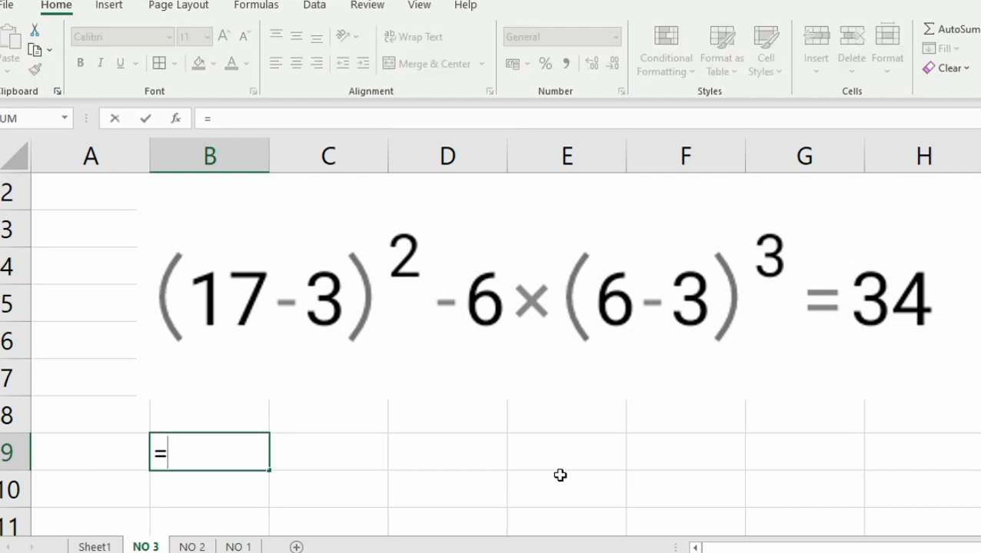
{"action": "type", "text": "("}
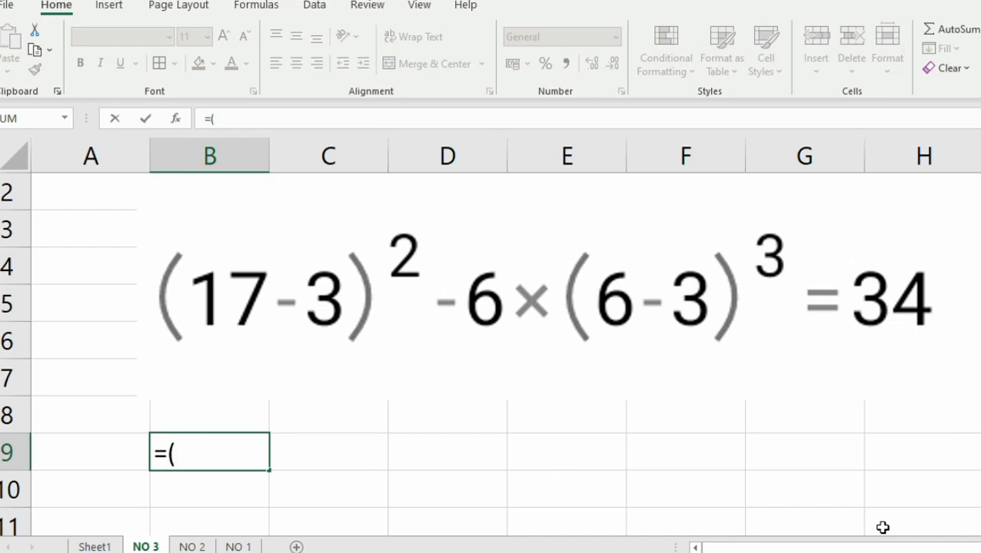
{"action": "type", "text": "17-3"}
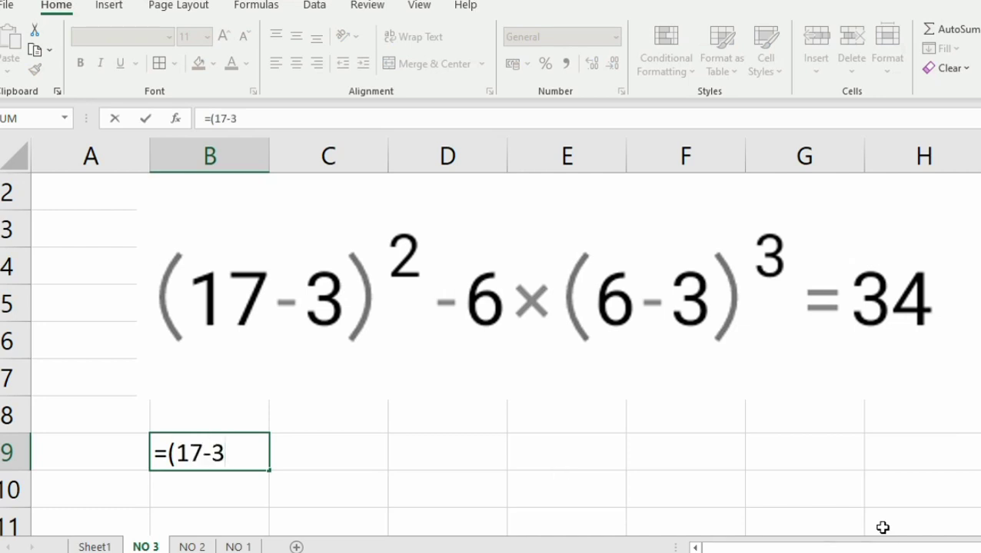
{"action": "type", "text": ")^2"}
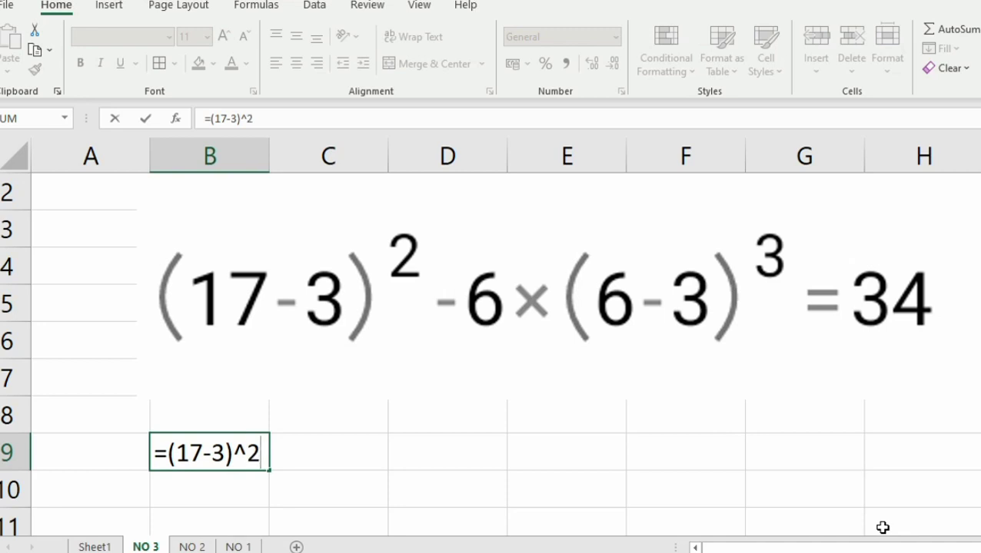
{"action": "type", "text": "-6*"}
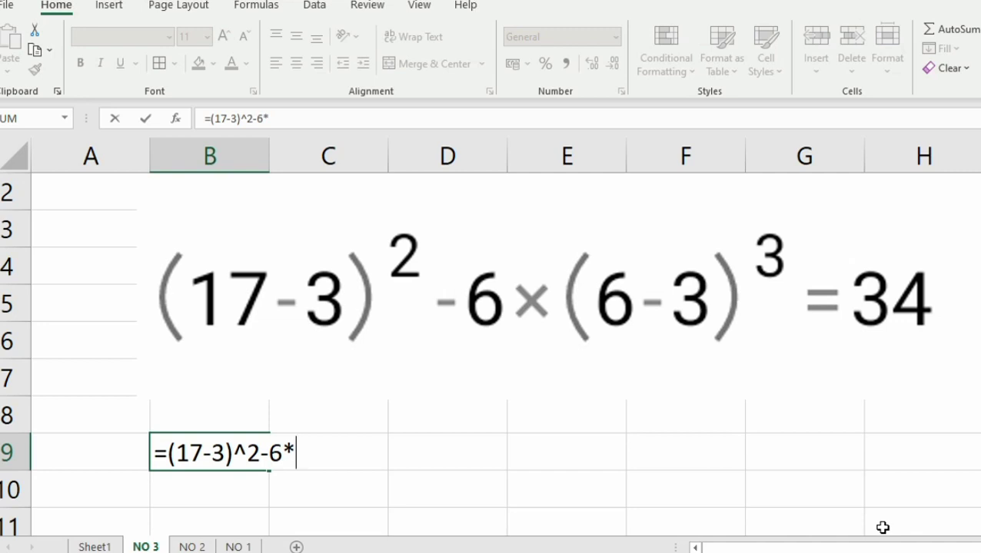
{"action": "type", "text": "(6"}
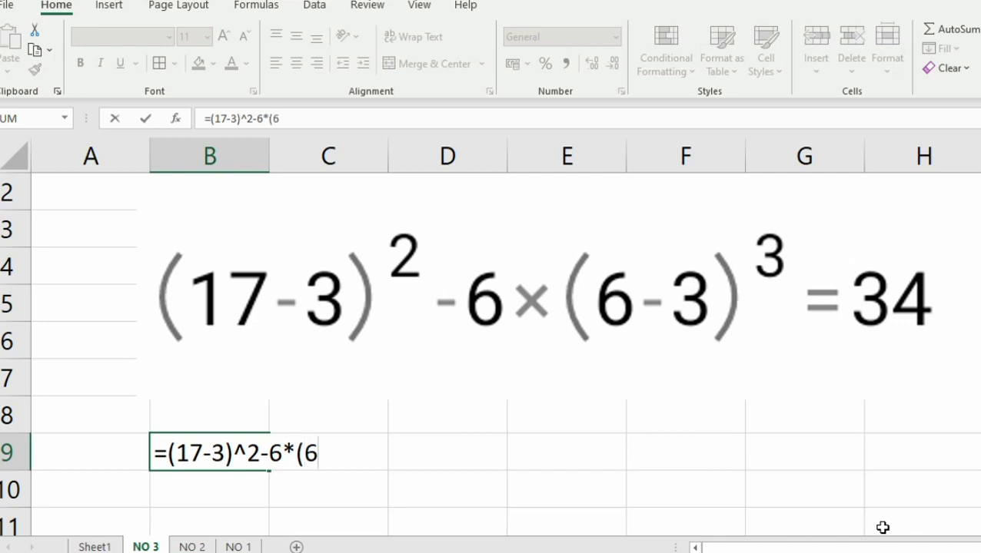
{"action": "type", "text": "-3)"}
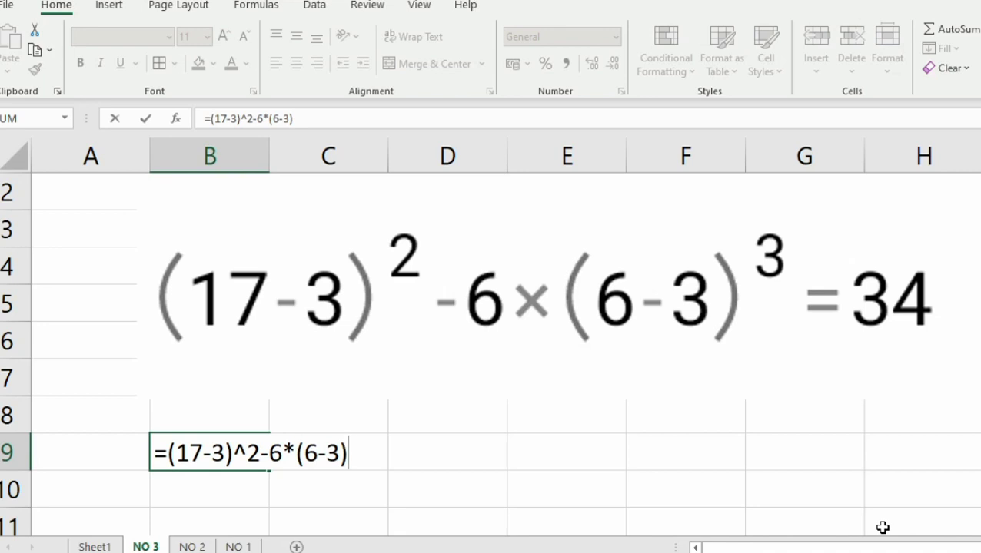
{"action": "type", "text": "^3"}
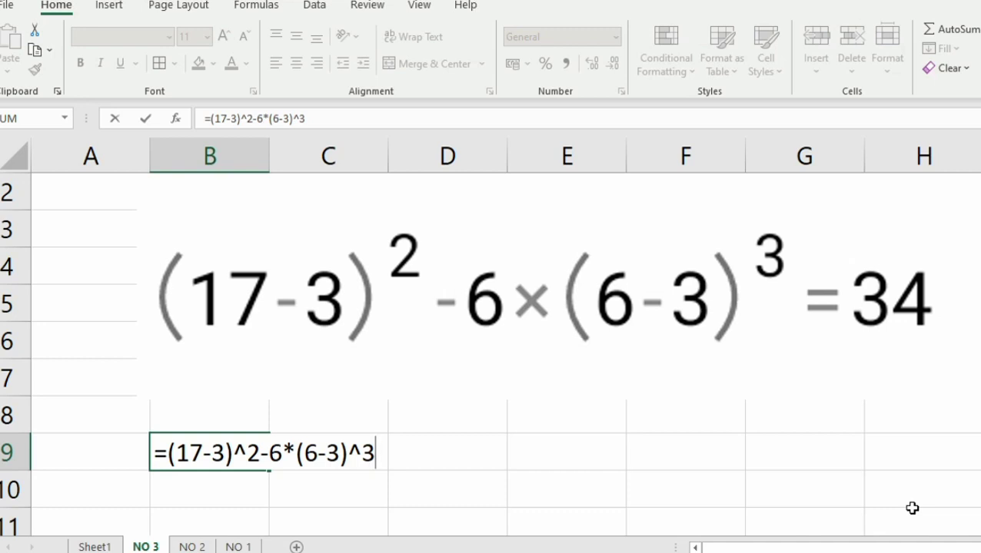
{"action": "key", "text": "Return"}
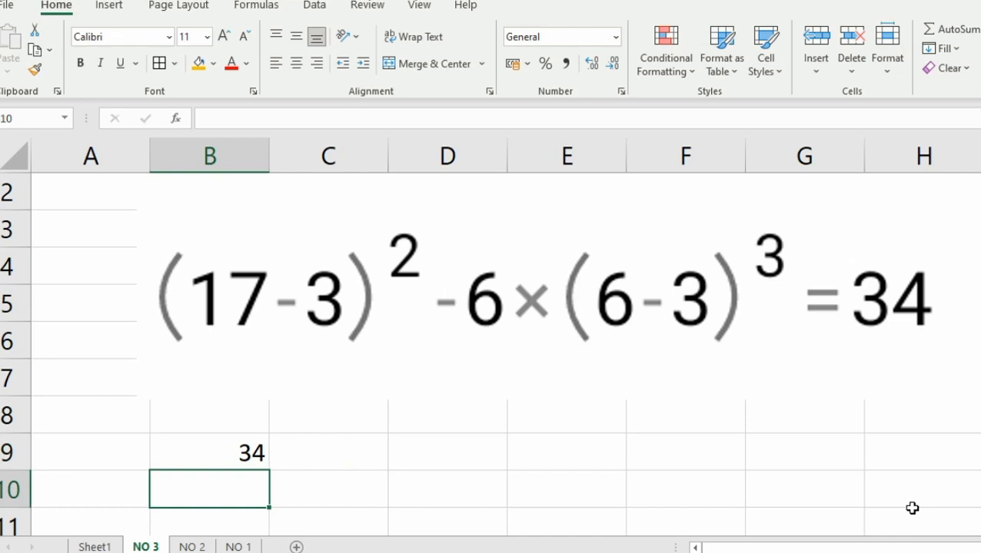
Step: Make cell B9 show its formula as text by adding an apostrophe before the equals sign, and copy the resulting text
{"action": "left_click", "coordinate": [460, 458]}
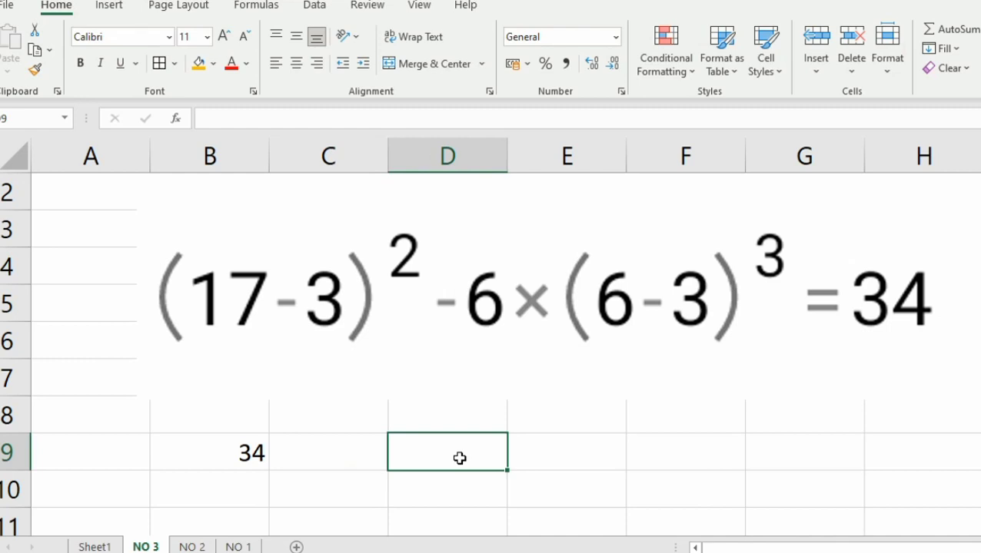
{"action": "left_click", "coordinate": [225, 453]}
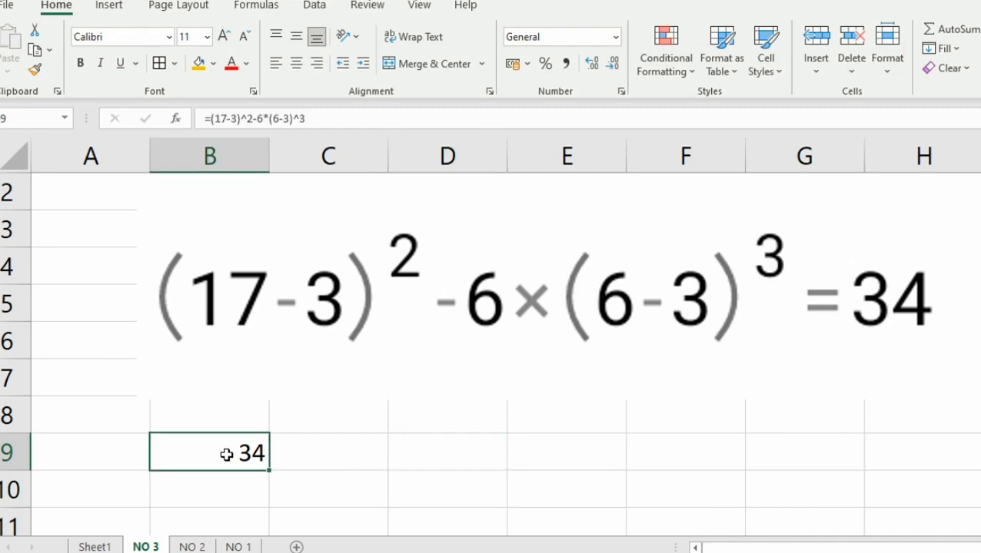
{"action": "left_click", "coordinate": [206, 119]}
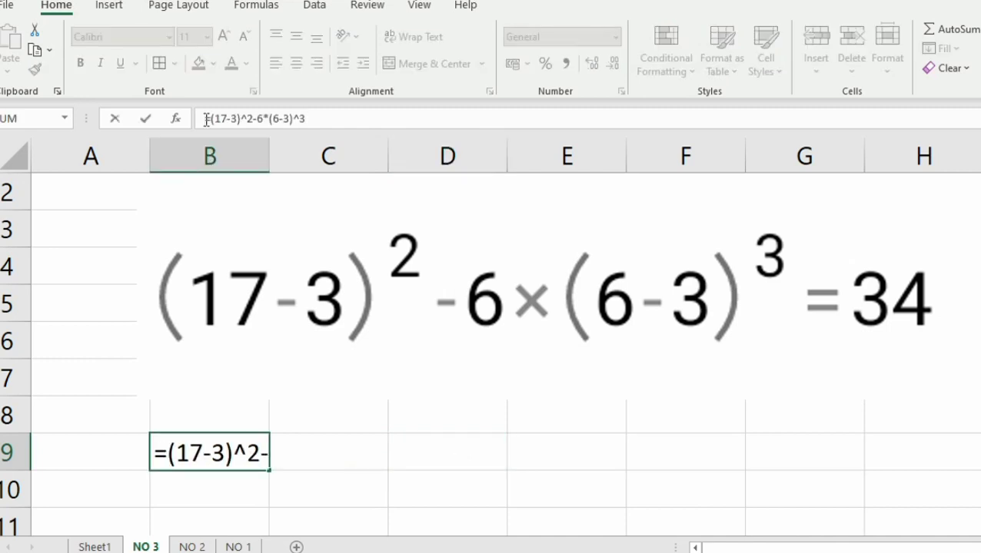
{"action": "type", "text": "'"}
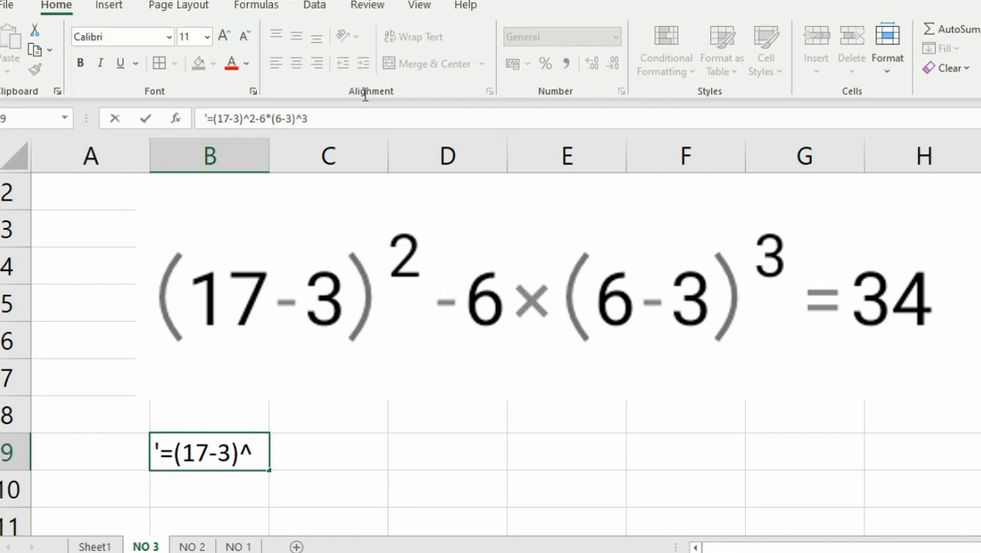
{"action": "key", "text": "ctrl+a"}
{"action": "key", "text": "ctrl+c"}
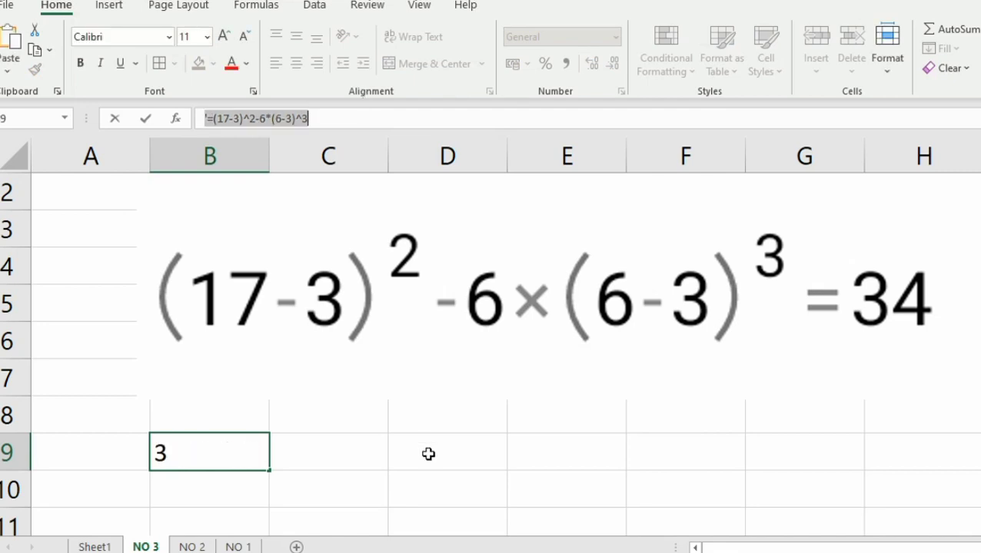
{"action": "left_click", "coordinate": [429, 454]}
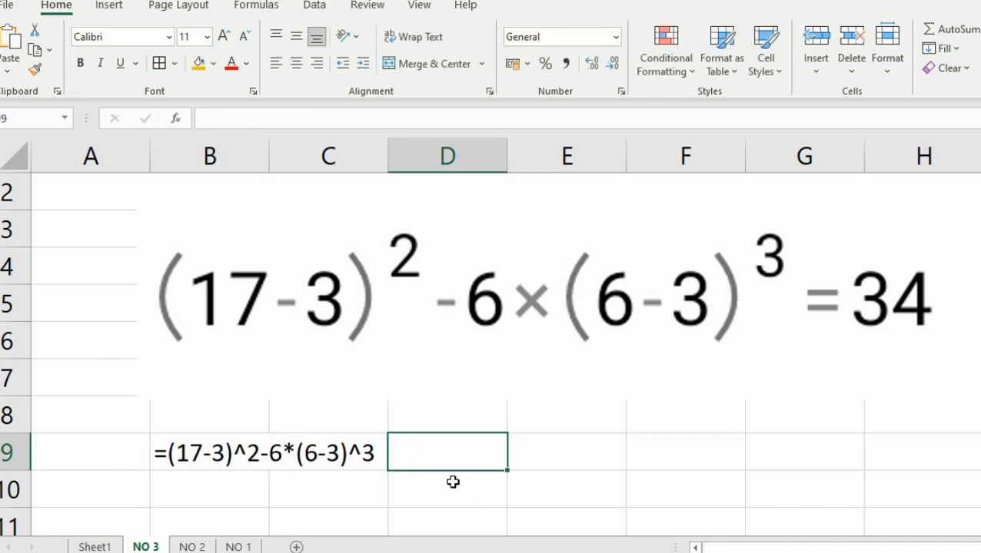
{"action": "left_click", "coordinate": [452, 484]}
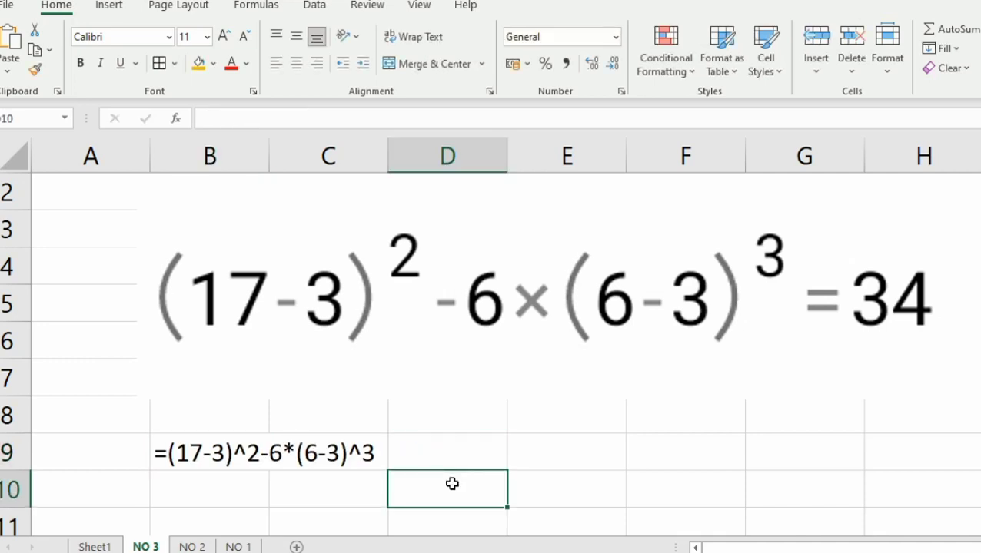
{"action": "left_click", "coordinate": [533, 460]}
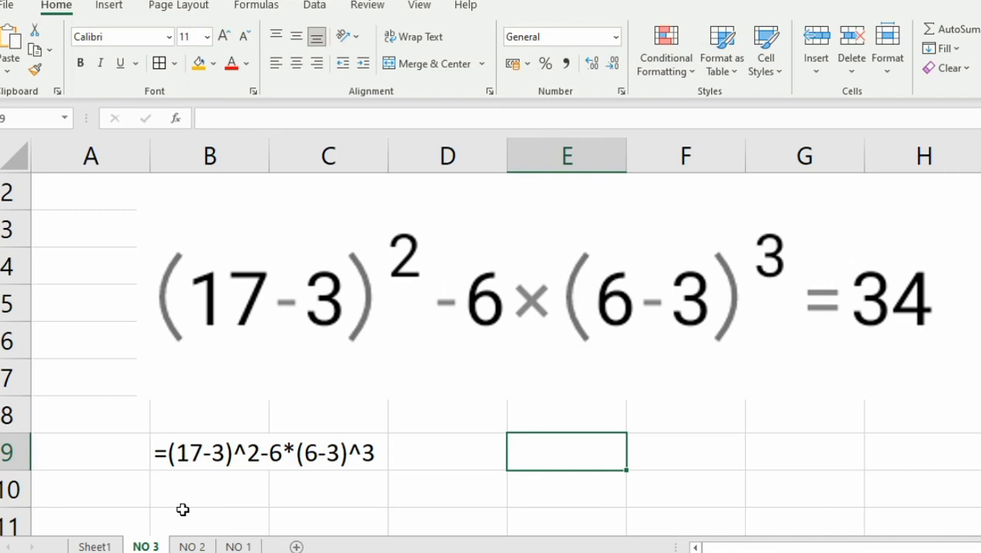
{"action": "left_click", "coordinate": [168, 453]}
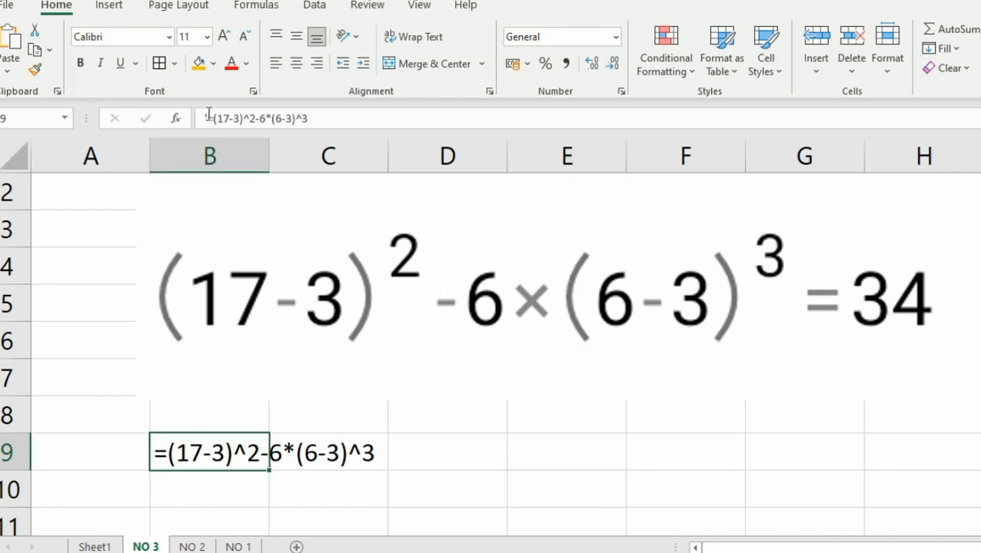
{"action": "left_click", "coordinate": [209, 117]}
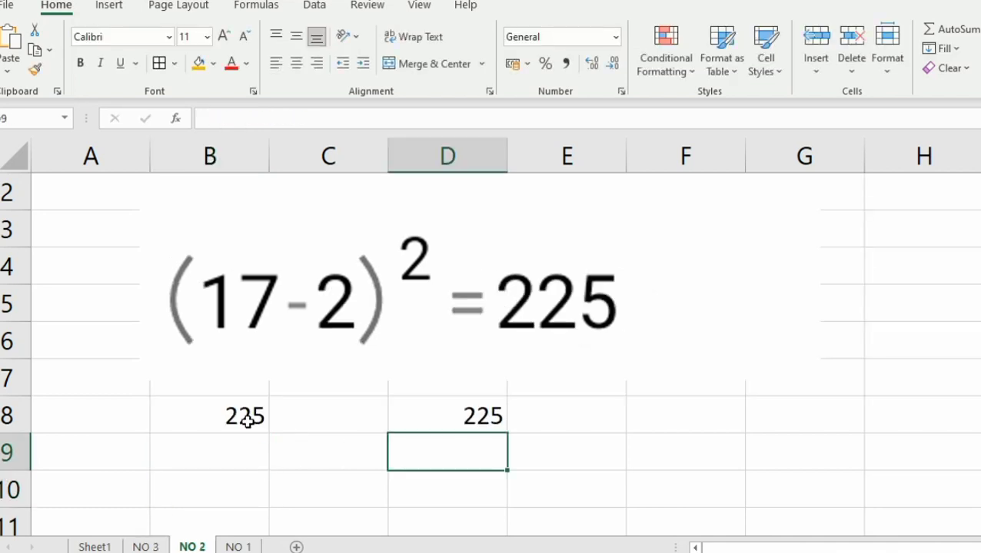
Step: On the NO 2 sheet, make cell B8 show its formula as text by adding an apostrophe before the equals sign
{"action": "left_click", "coordinate": [246, 419]}
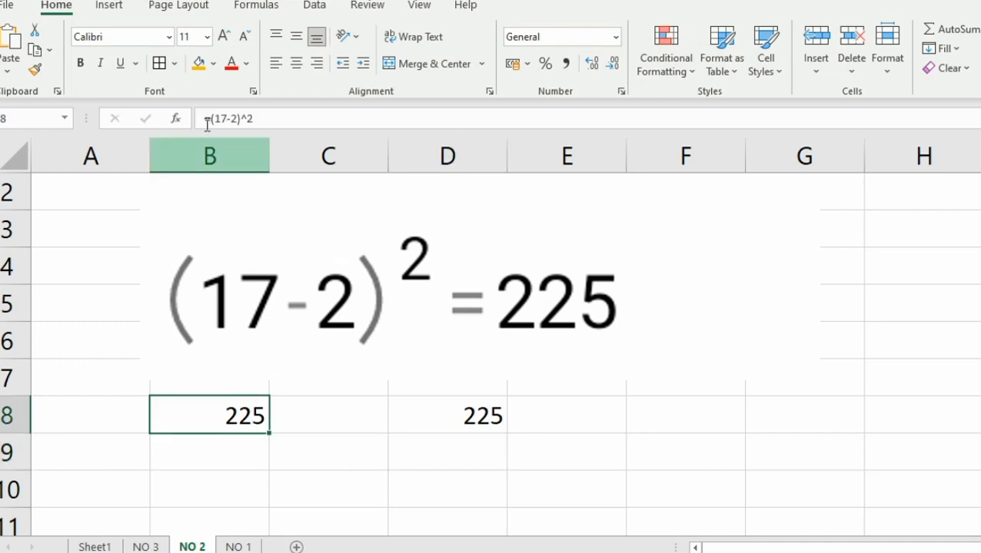
{"action": "left_click", "coordinate": [207, 120]}
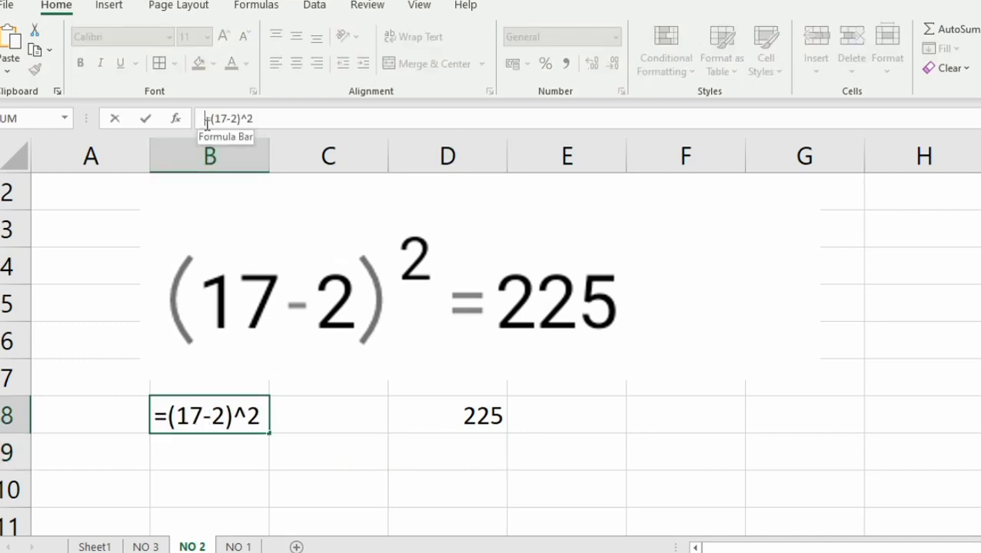
{"action": "type", "text": "'"}
{"action": "key", "text": "Return"}
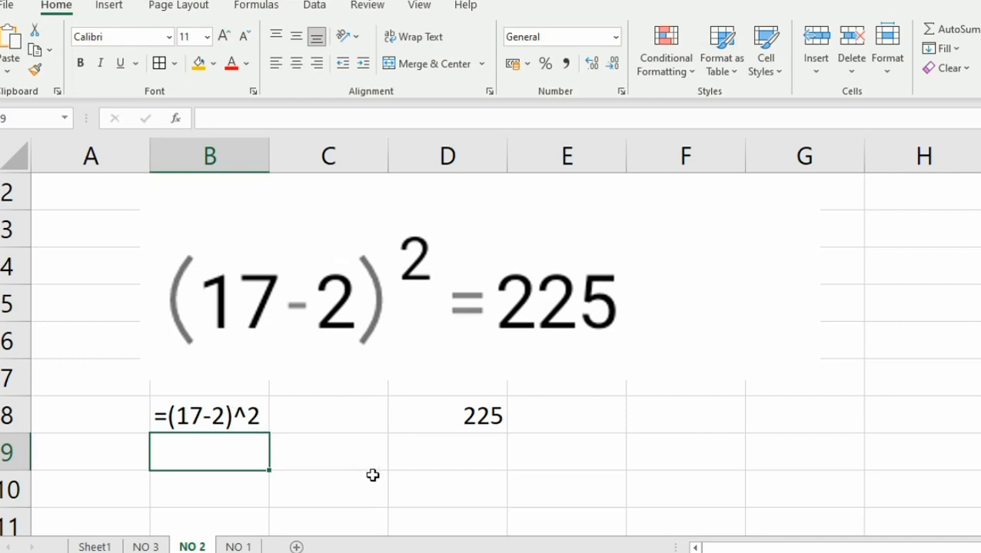
Step: On the NO 1 sheet, make cell B9 show its formula as text by adding an apostrophe before the equals sign
{"action": "left_click", "coordinate": [630, 477]}
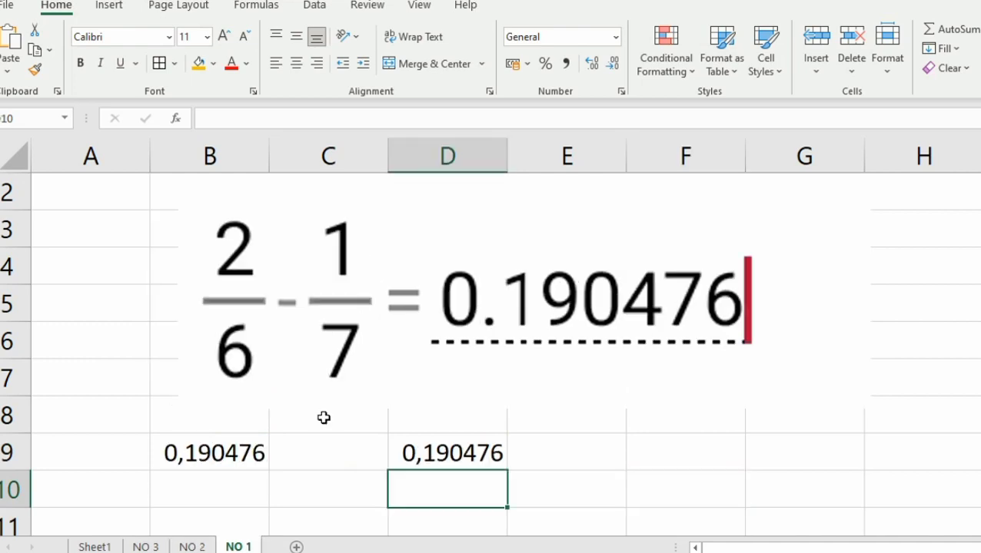
{"action": "left_click", "coordinate": [209, 456]}
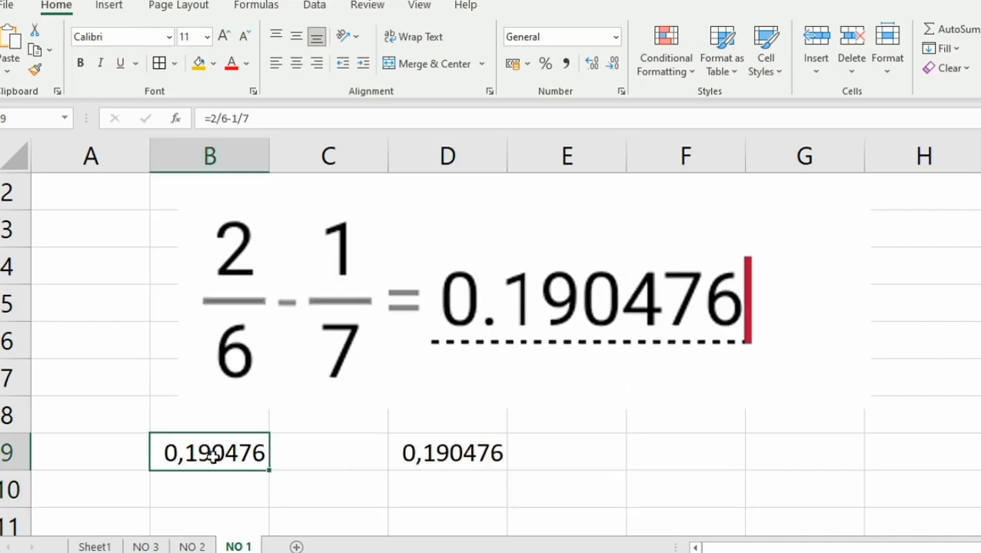
{"action": "left_click", "coordinate": [206, 119]}
{"action": "type", "text": "'"}
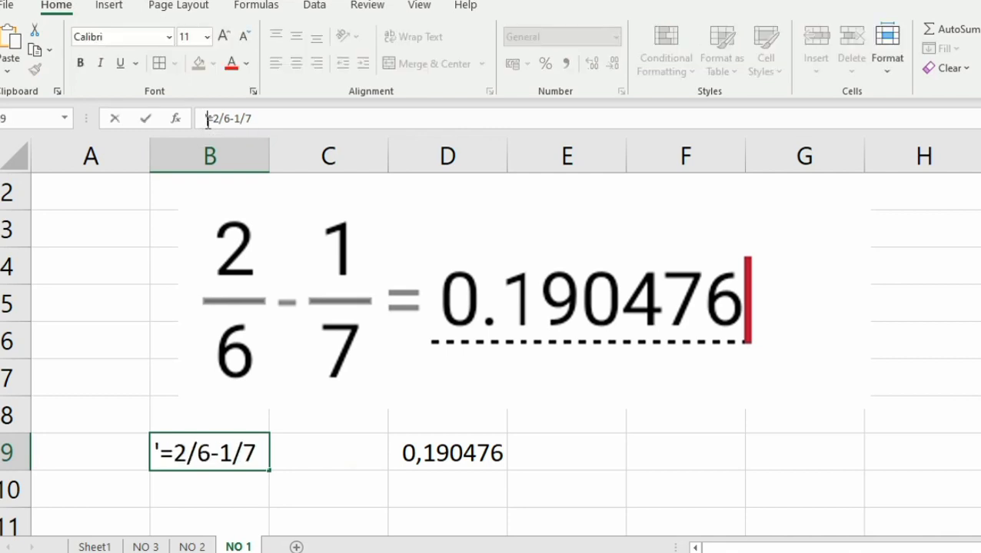
{"action": "key", "text": "Return"}
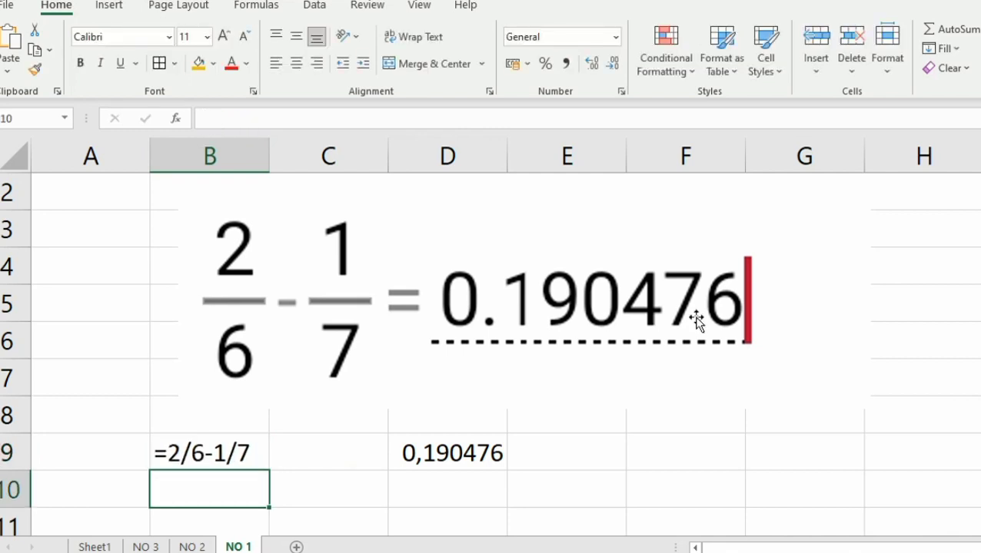
{"action": "left_click", "coordinate": [685, 452]}
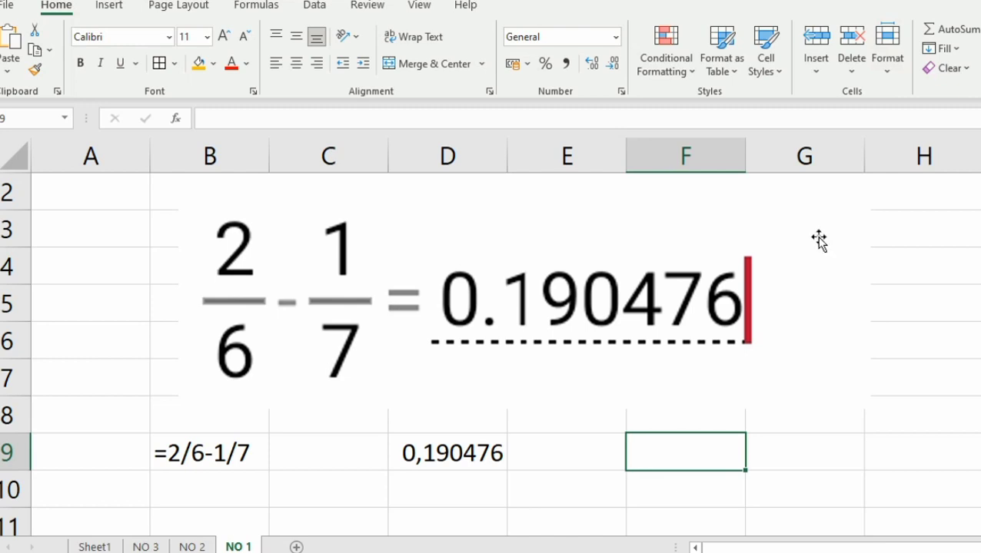
Step: On Sheet1, center the CONTOH SOAL heading in cell D2 horizontally
{"action": "left_click", "coordinate": [93, 546]}
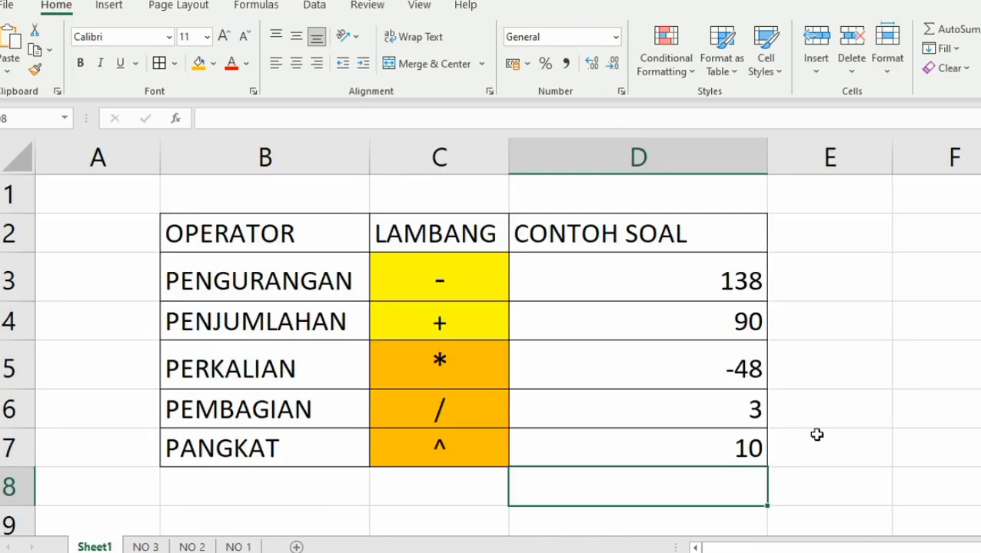
{"action": "left_click", "coordinate": [554, 235]}
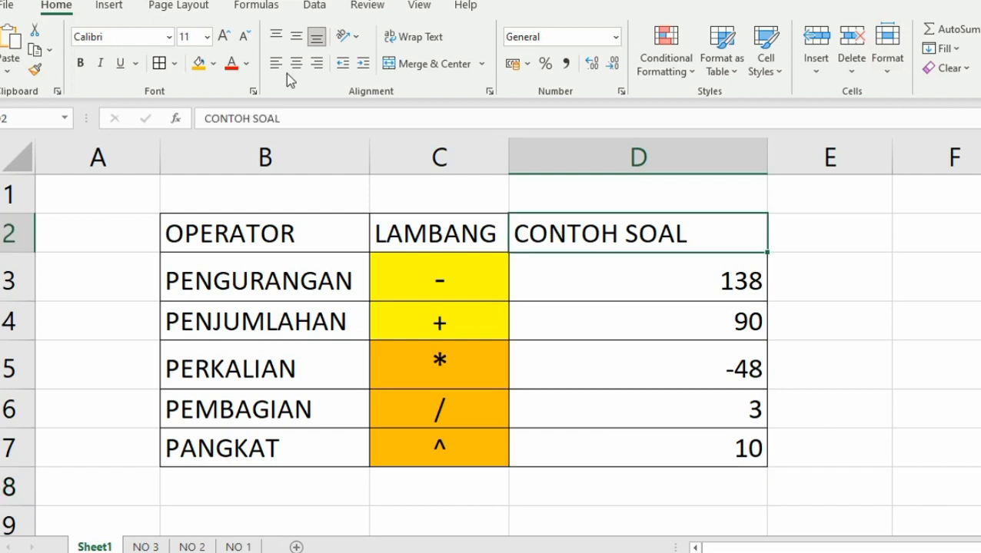
{"action": "key", "text": "alt+h"}
{"action": "key", "text": "a"}
{"action": "key", "text": "c"}
{"action": "left_click", "coordinate": [879, 320]}
Step: Center the example results in cells D3 through D6 horizontally
{"action": "left_click", "coordinate": [728, 278]}
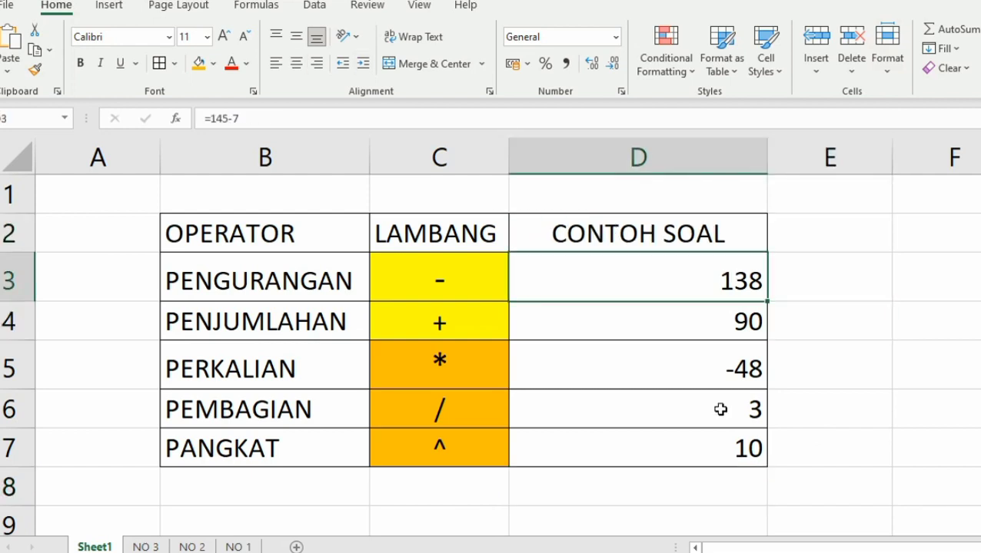
{"action": "key", "text": "shift+Down"}
{"action": "key", "text": "shift+Down"}
{"action": "key", "text": "shift+Down"}
{"action": "key", "text": "shift+Down"}
{"action": "key", "text": "shift+Down"}
{"action": "key", "text": "shift+Up"}
{"action": "key", "text": "shift+Up"}
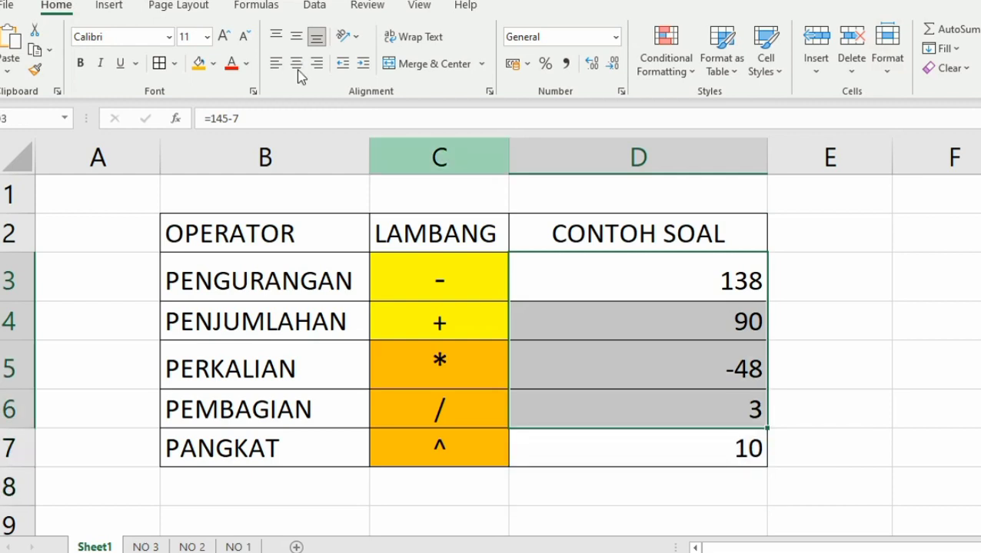
{"action": "key", "text": "alt+h"}
{"action": "key", "text": "a"}
{"action": "key", "text": "c"}
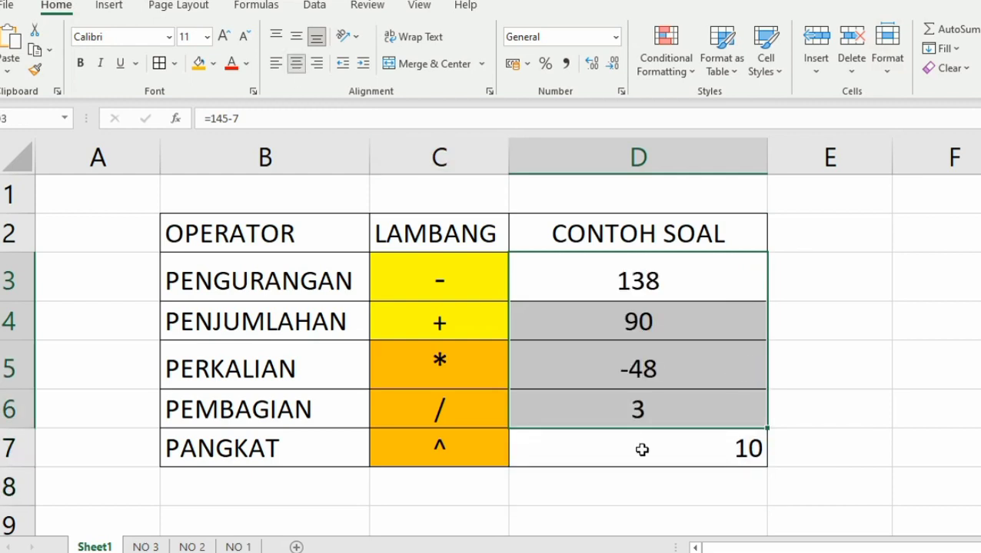
Step: Center the PANGKAT example result in cell D7 horizontally
{"action": "left_click", "coordinate": [644, 449]}
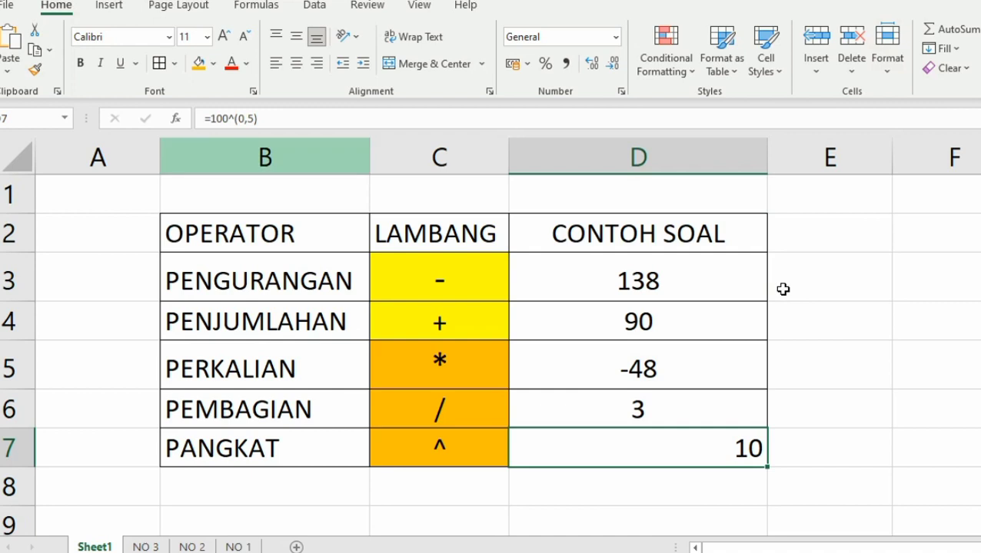
{"action": "key", "text": "alt+h"}
{"action": "key", "text": "a"}
{"action": "key", "text": "c"}
{"action": "left_click", "coordinate": [783, 289]}
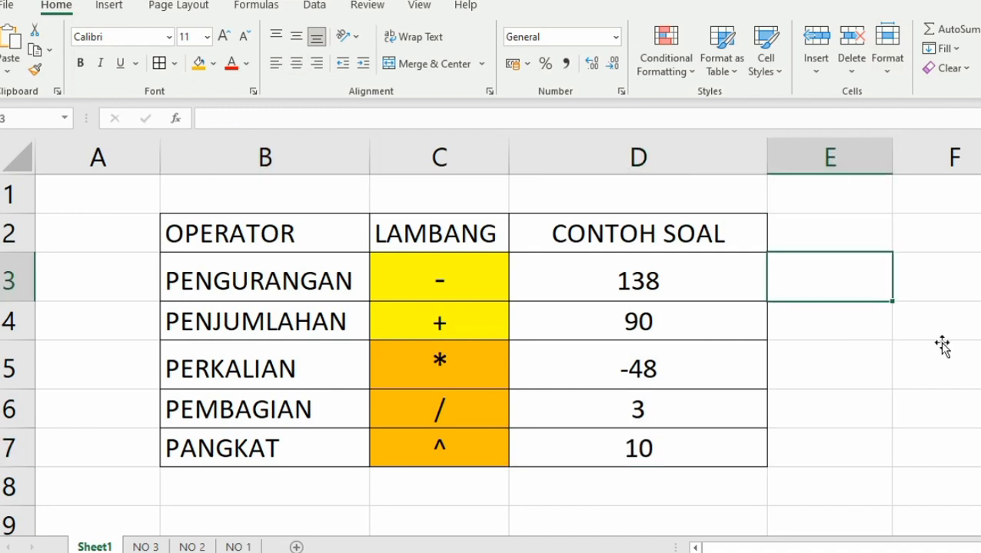
{"action": "left_click", "coordinate": [941, 344]}
{"action": "left_click", "coordinate": [936, 324]}
{"action": "left_click", "coordinate": [823, 201]}
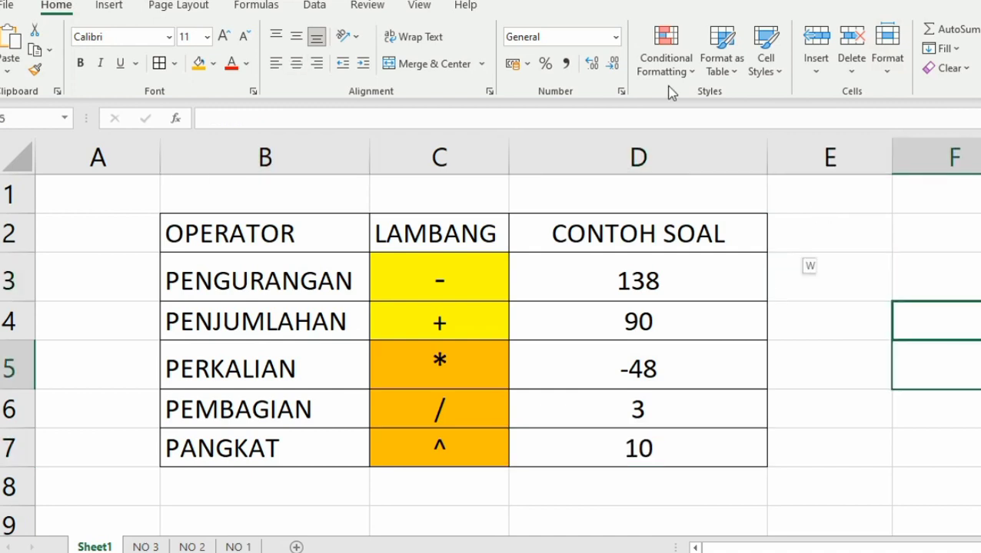